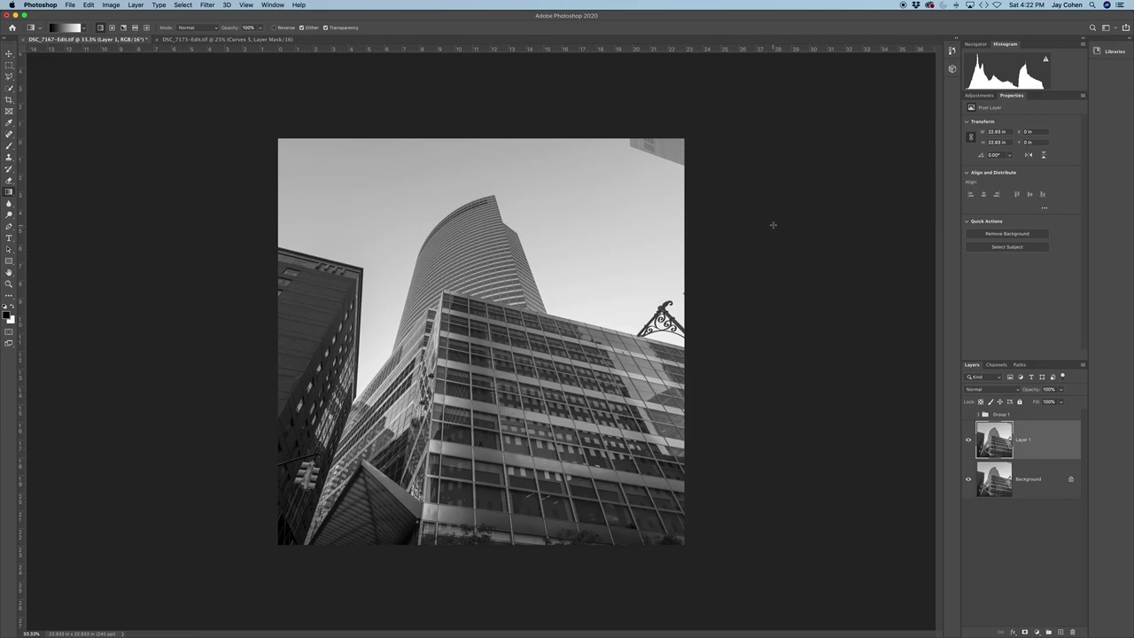
Step: Toggle Group 1's visibility off so Layer 1 and Background show the original grey photo
click(969, 414)
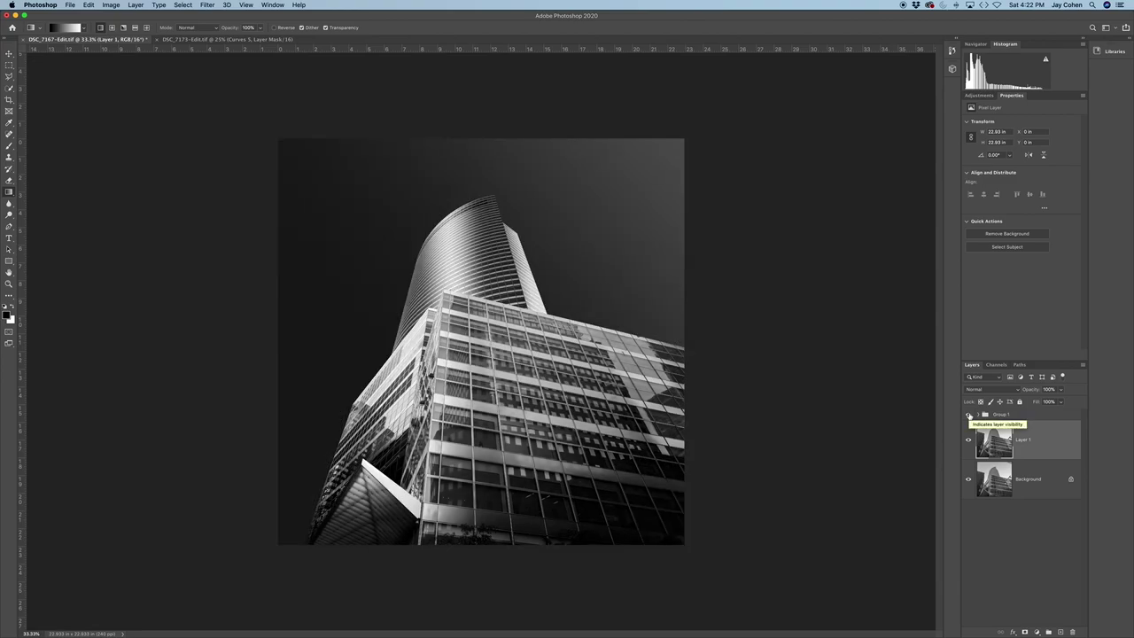
click(969, 414)
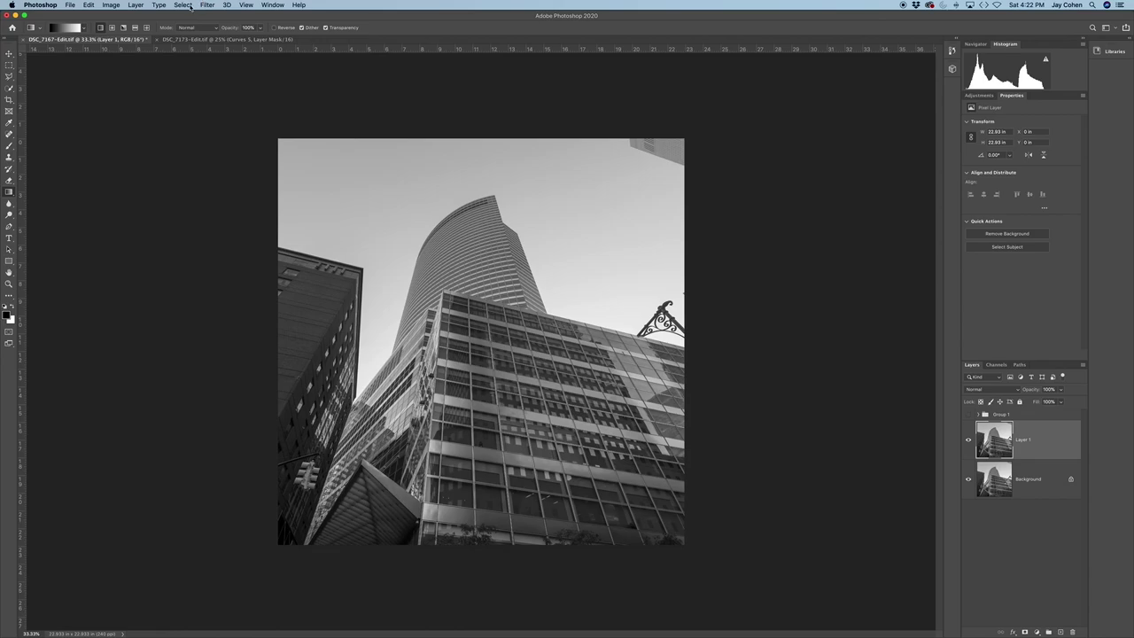
click(183, 5)
Step: Load the saved 'sky' channel as a selection
click(208, 197)
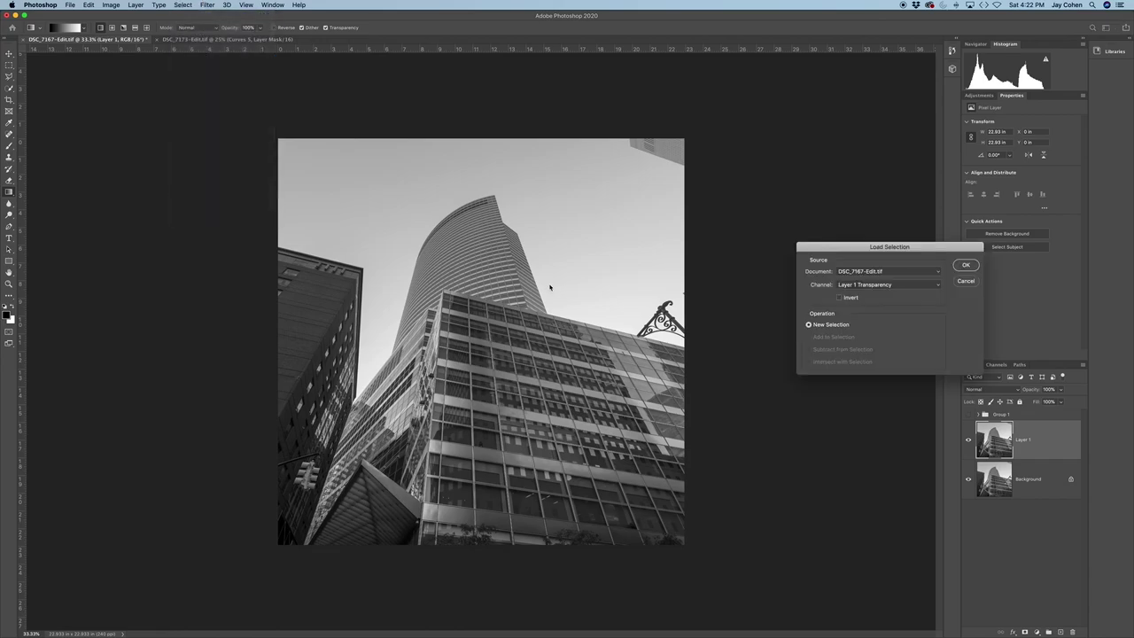
click(864, 285)
key(Return)
click(966, 264)
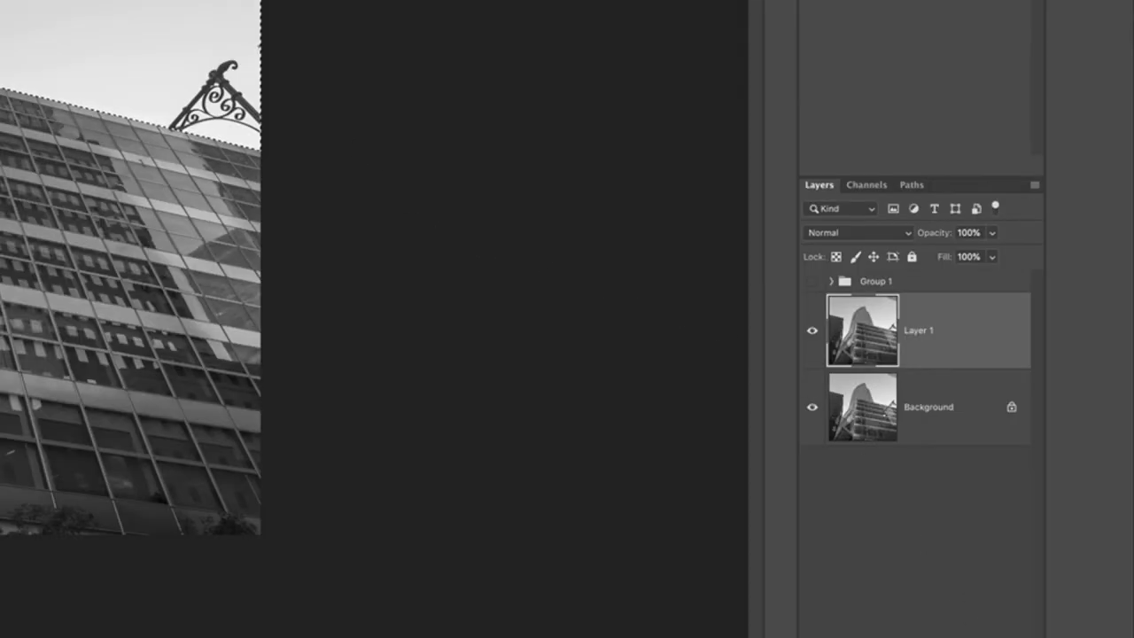
Step: Fill the selected sky with a Solid Color layer set to dark grey #1f1f1f
click(997, 381)
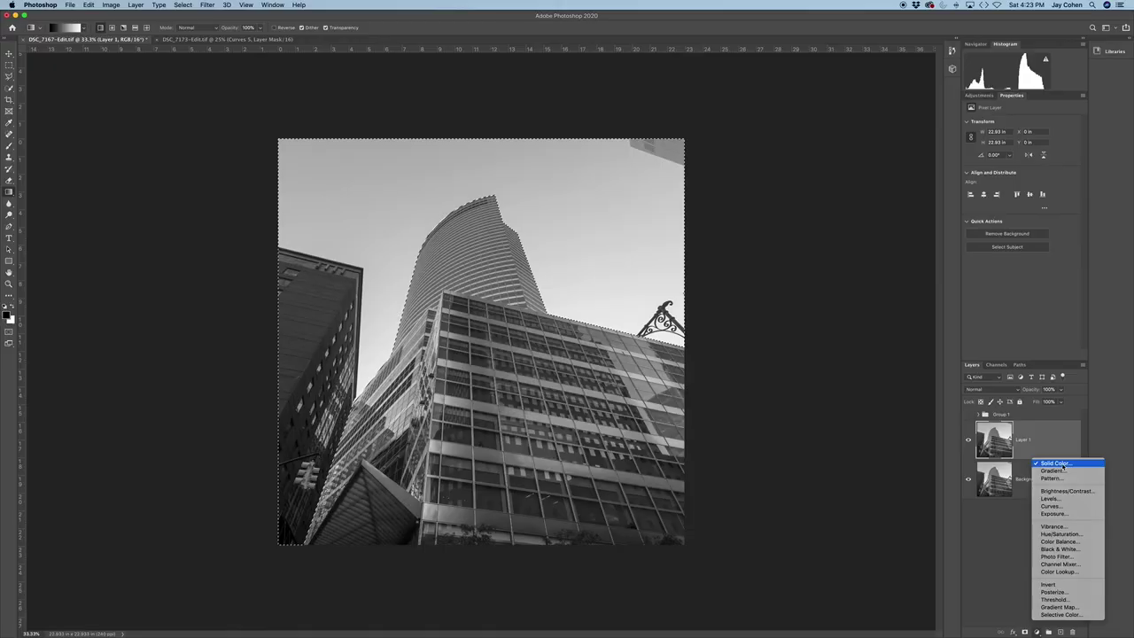
click(997, 381)
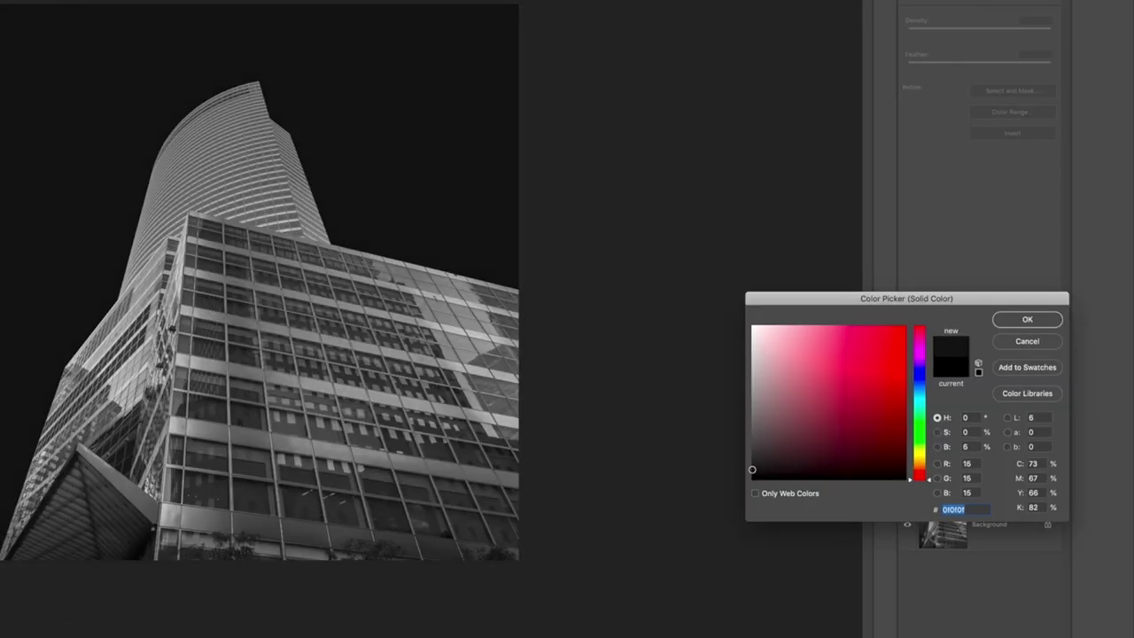
drag(855, 483, 855, 475)
drag(751, 465, 752, 460)
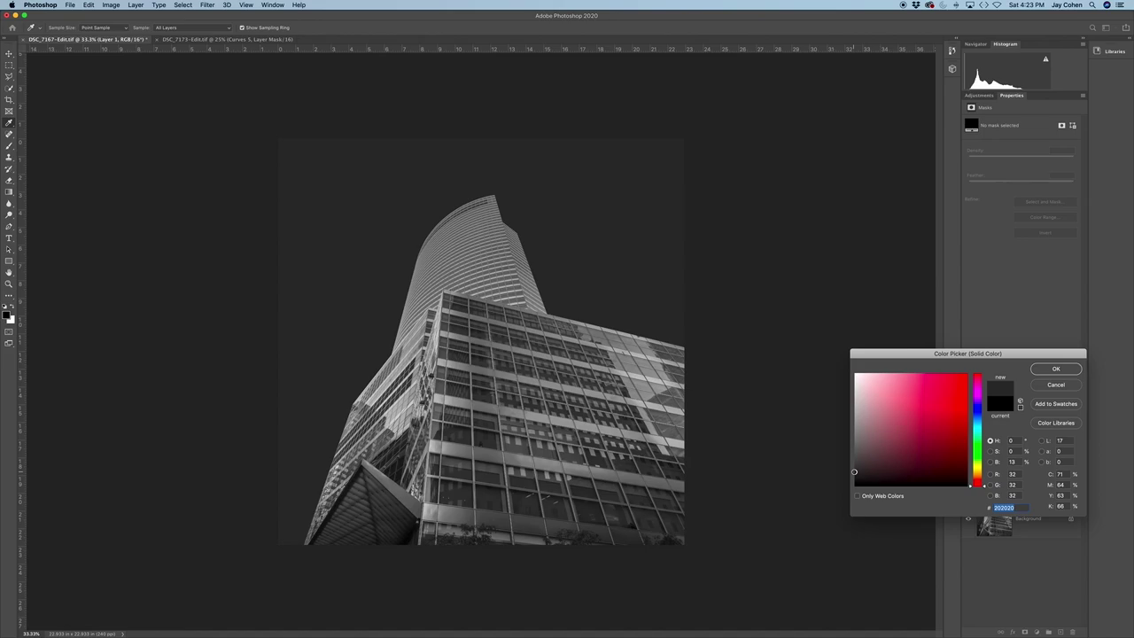
drag(854, 471, 855, 472)
drag(855, 472, 855, 471)
click(1055, 369)
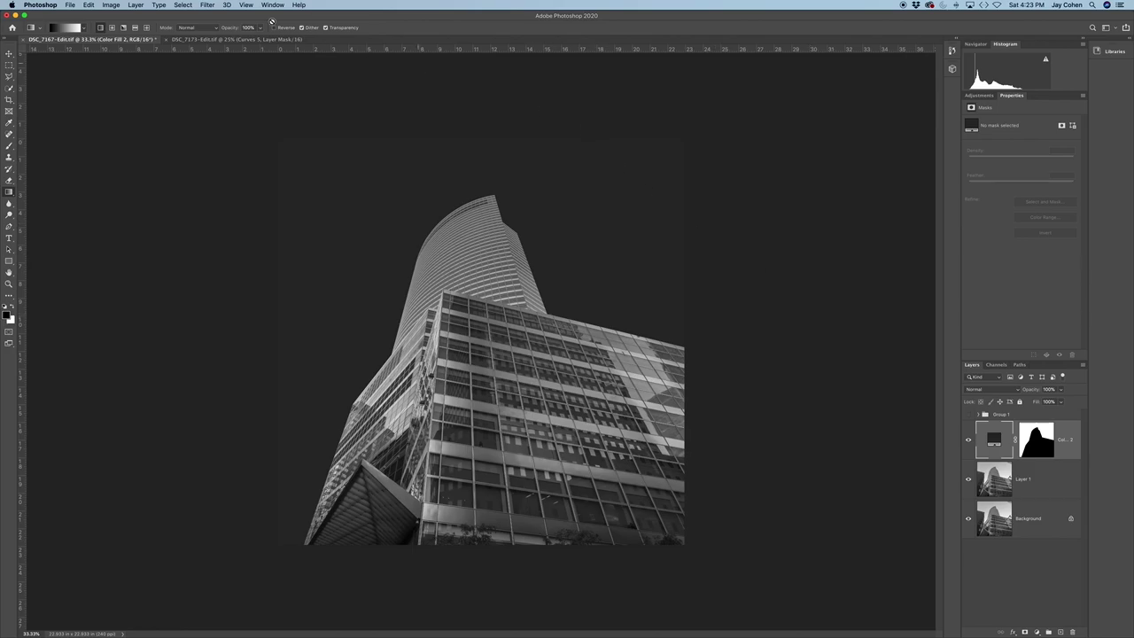
Step: Load the saved 'curve' channel as a new selection of the curved tower top
click(182, 5)
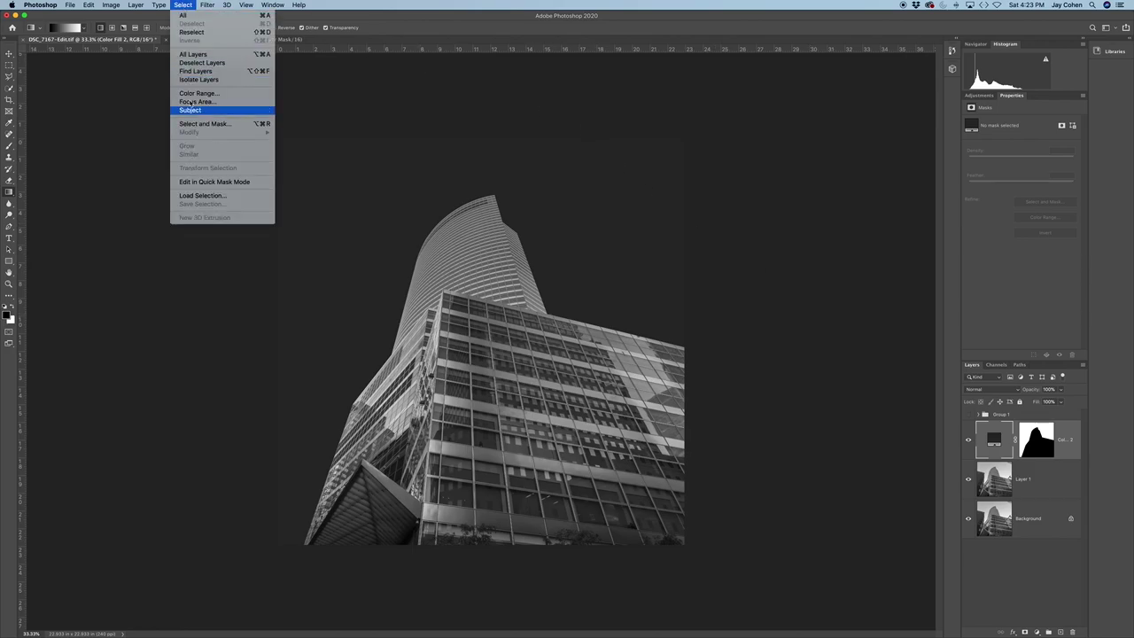
click(200, 196)
click(855, 284)
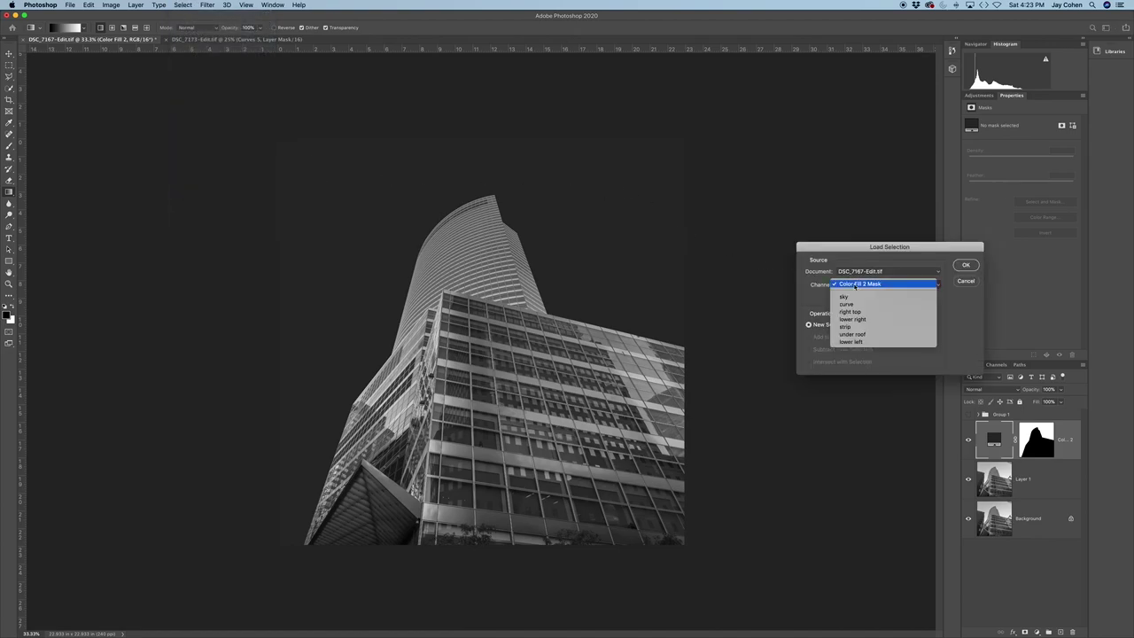
click(849, 304)
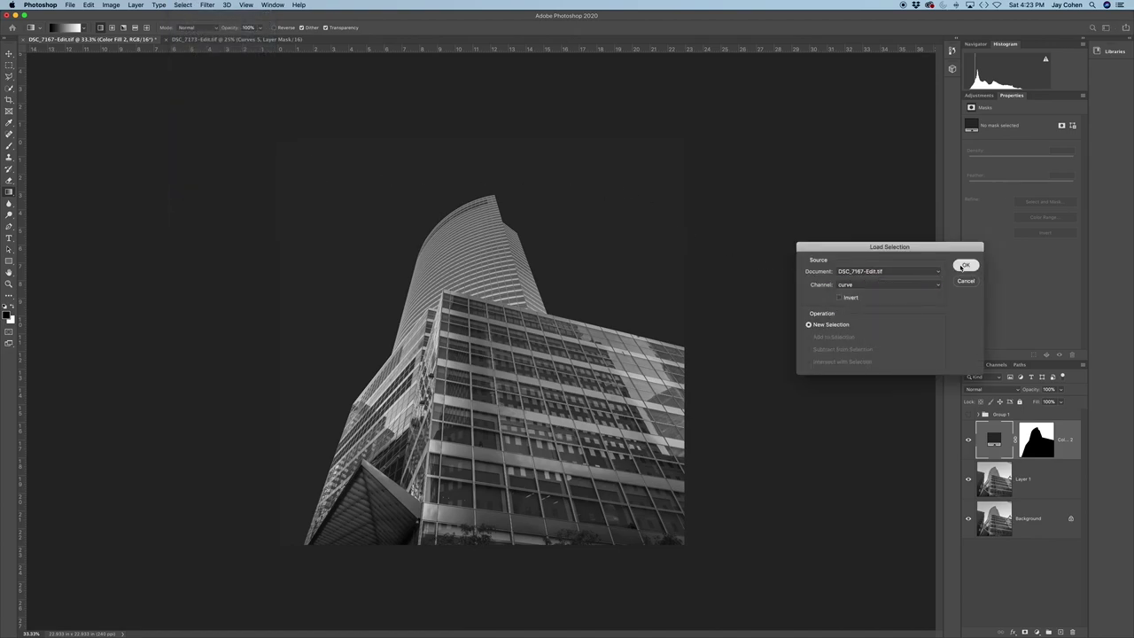
click(964, 266)
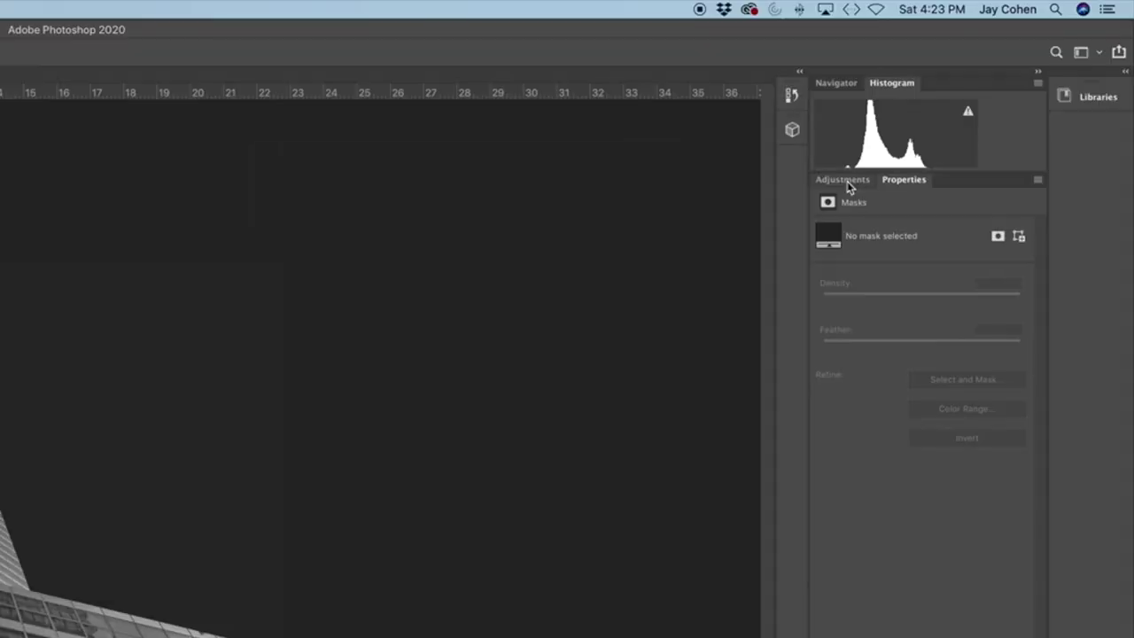
Step: Add a Curves adjustment layer with the curve raised to brighten the curved tower
click(980, 95)
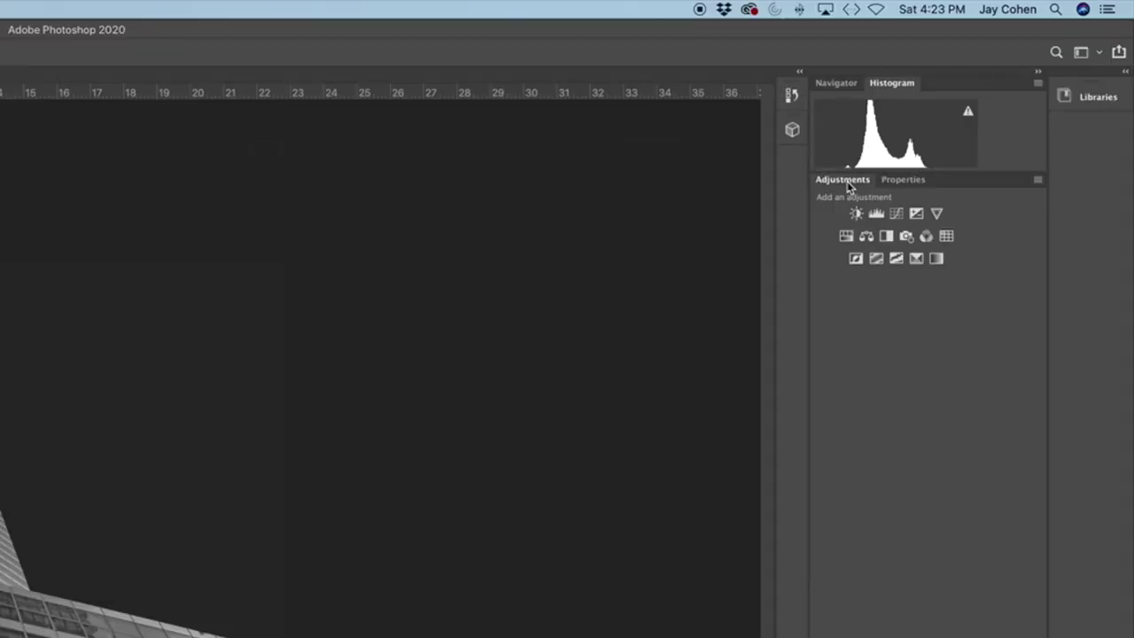
click(899, 214)
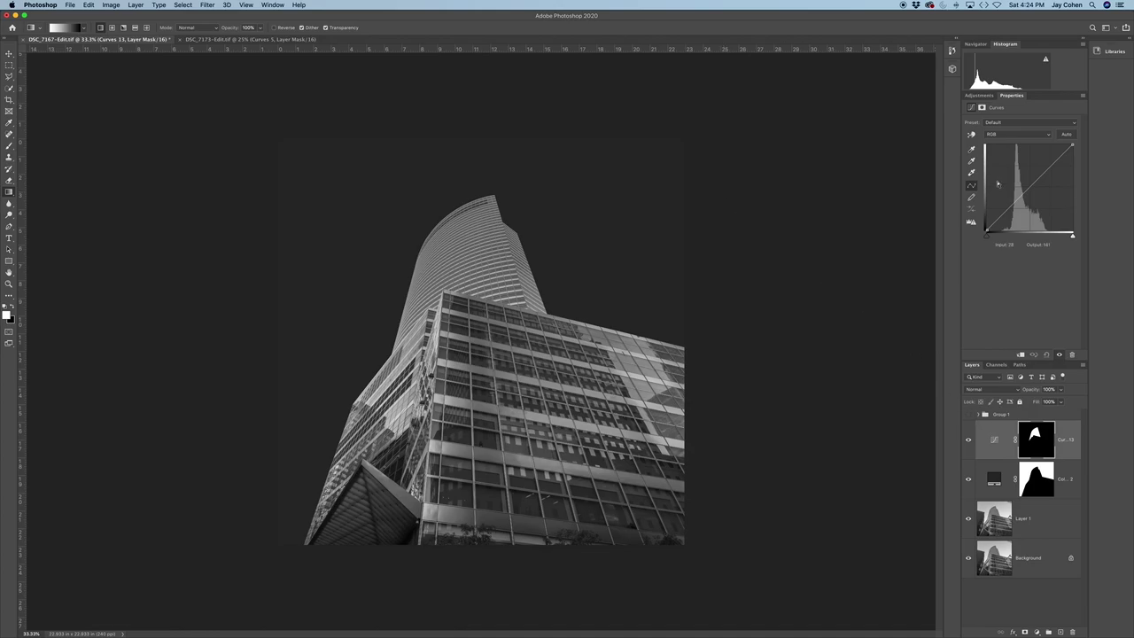
drag(1023, 196, 1008, 180)
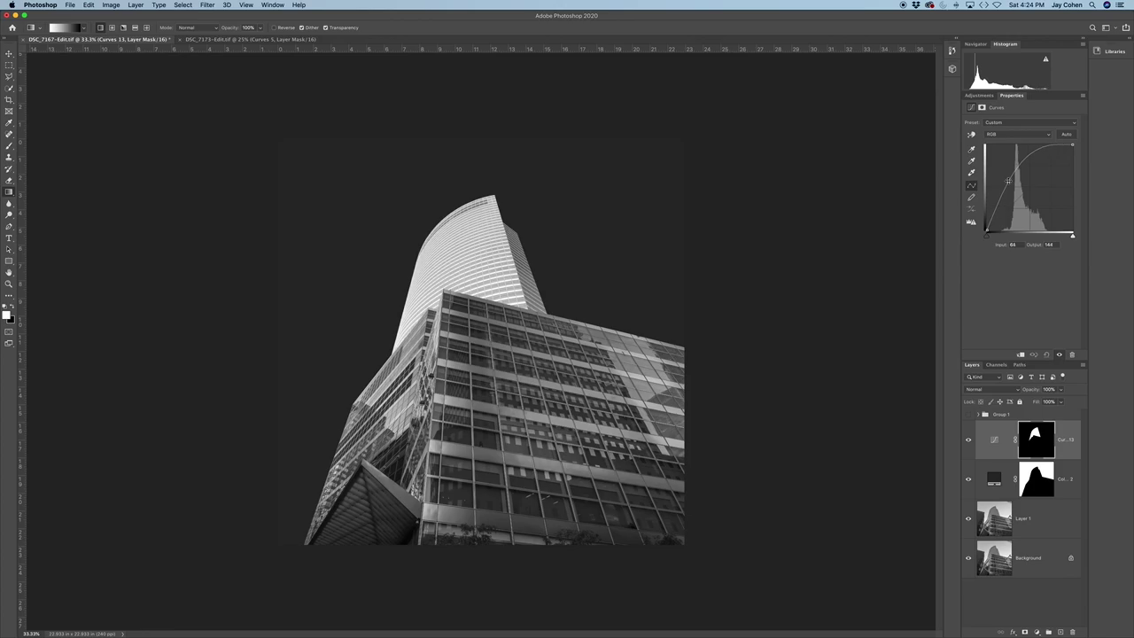
Step: Reselect the tower and fade the Curves mask with a reflected gradient, comparing before and after
click(185, 5)
click(192, 32)
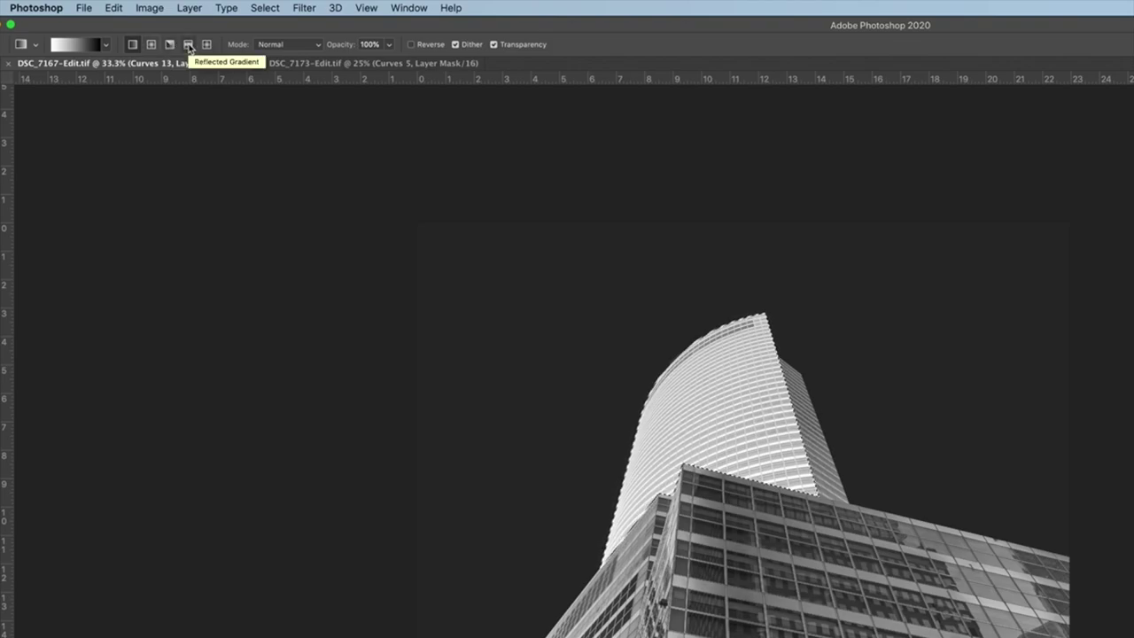
click(188, 45)
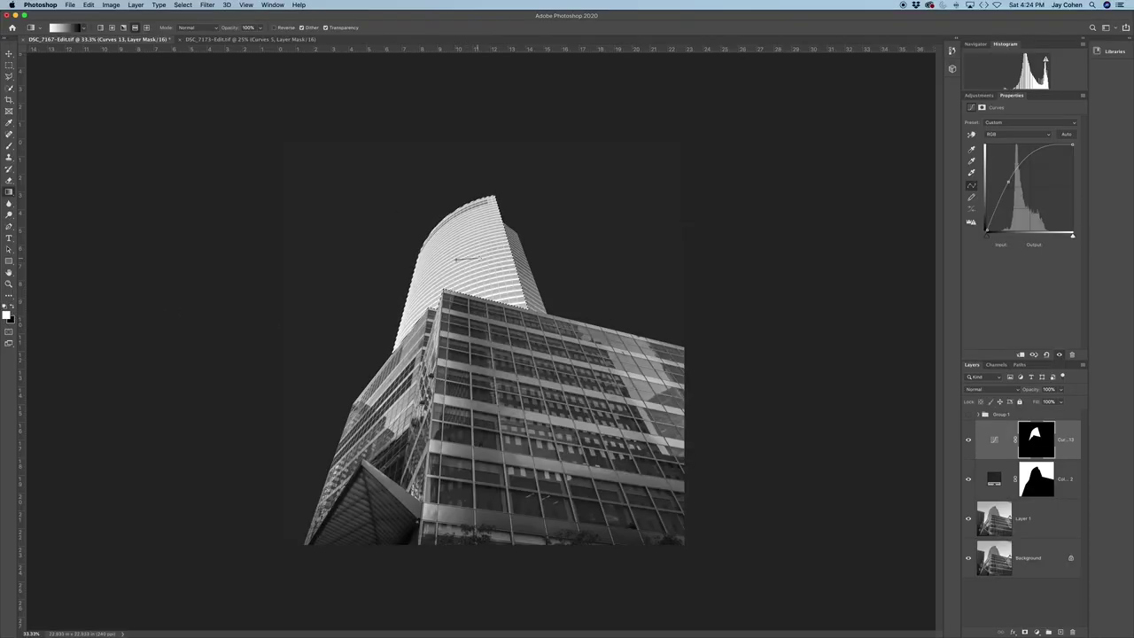
drag(498, 256, 498, 256)
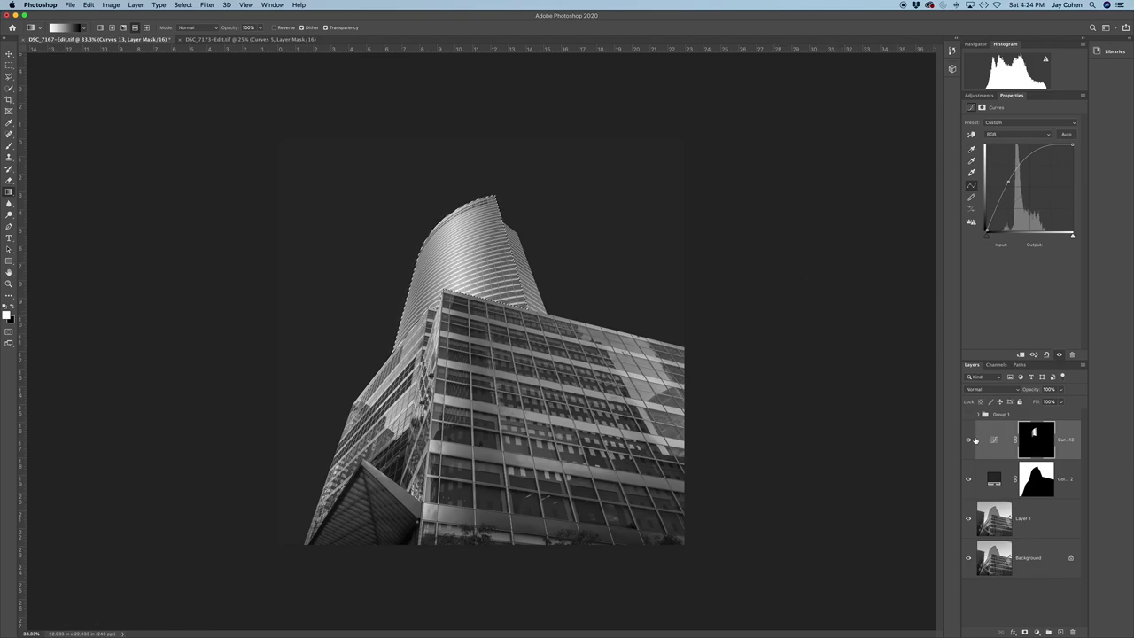
click(969, 441)
click(968, 441)
click(975, 95)
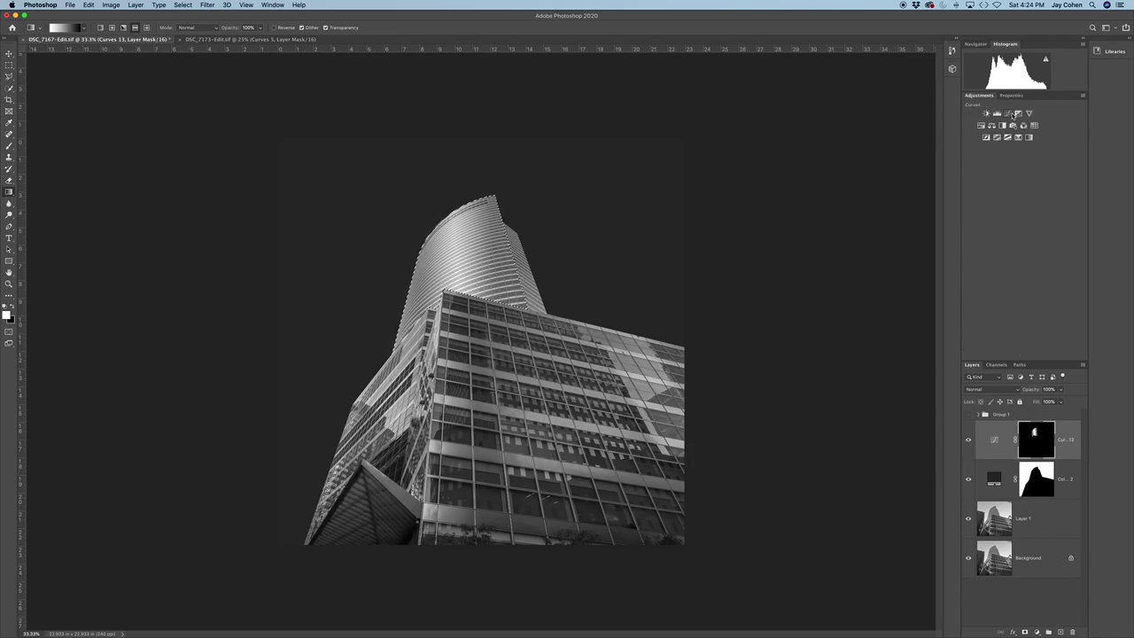
Step: Add a second Curves layer with the curve pulled down to darken the tower
click(1007, 113)
drag(1023, 190, 1030, 200)
drag(1031, 203, 1031, 205)
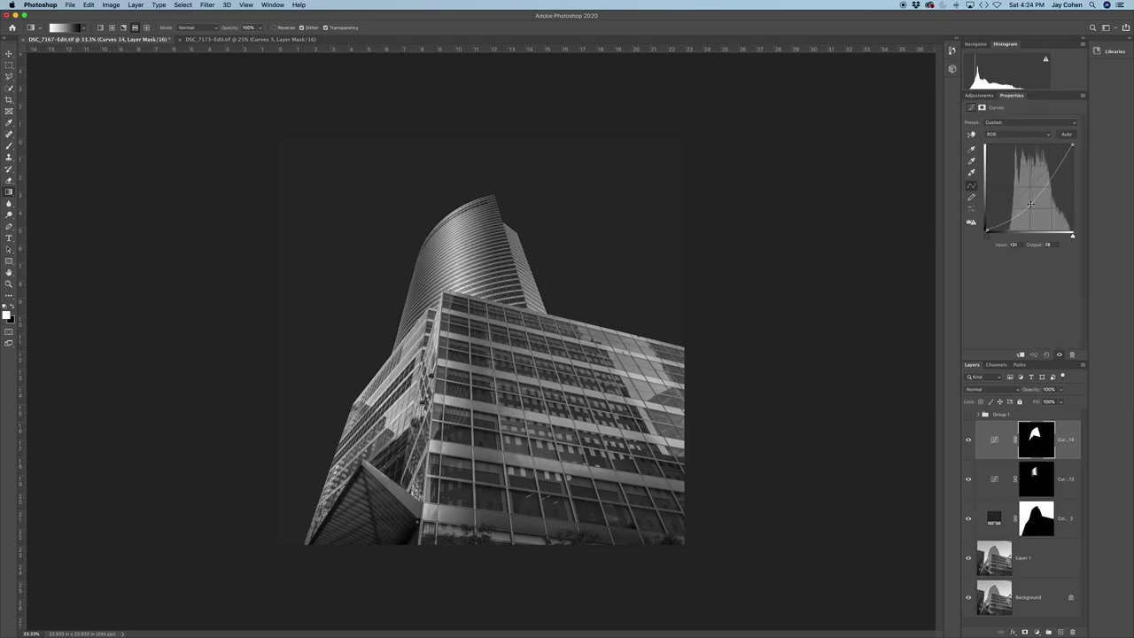
Step: Reselect the tower, blend this Curves mask with a swapped-colour gradient, compare, then deselect
click(183, 5)
click(181, 31)
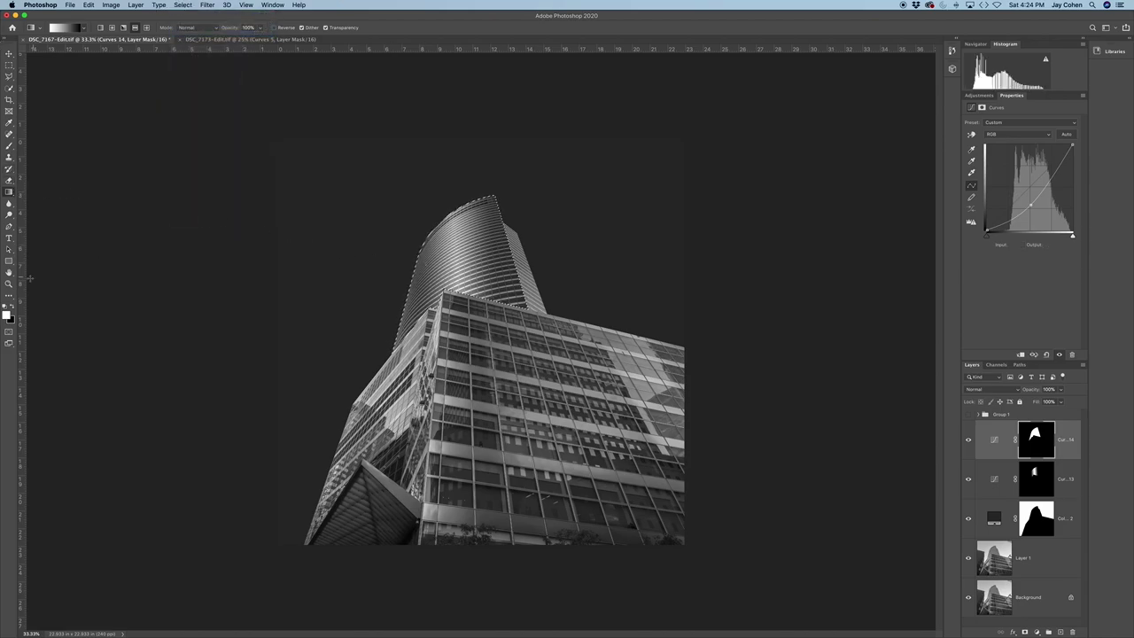
click(13, 306)
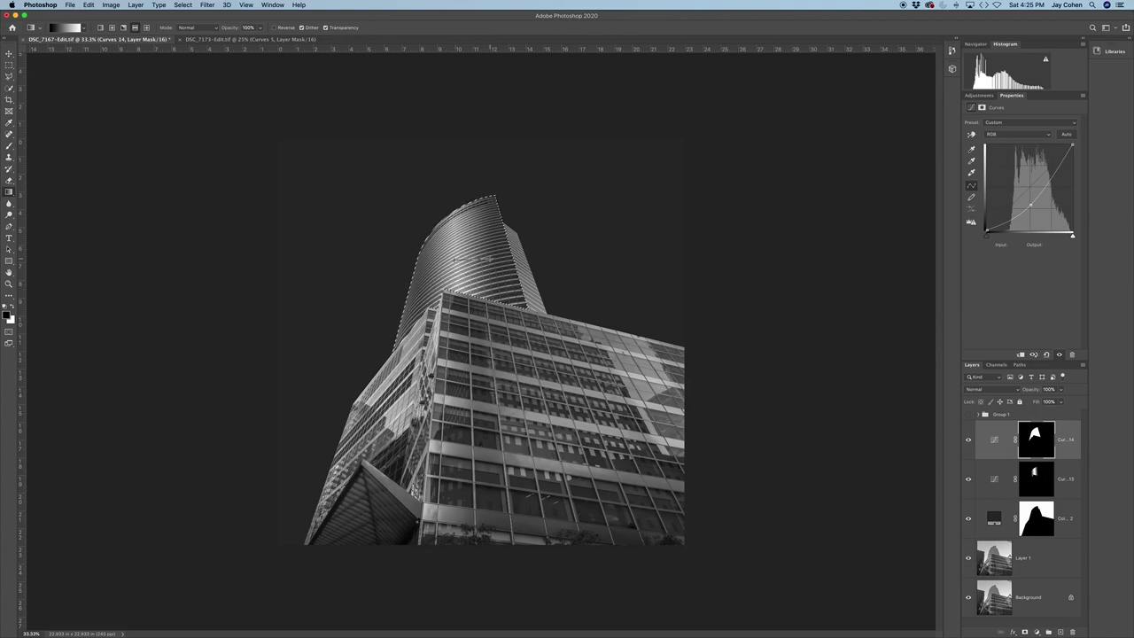
drag(491, 259, 489, 260)
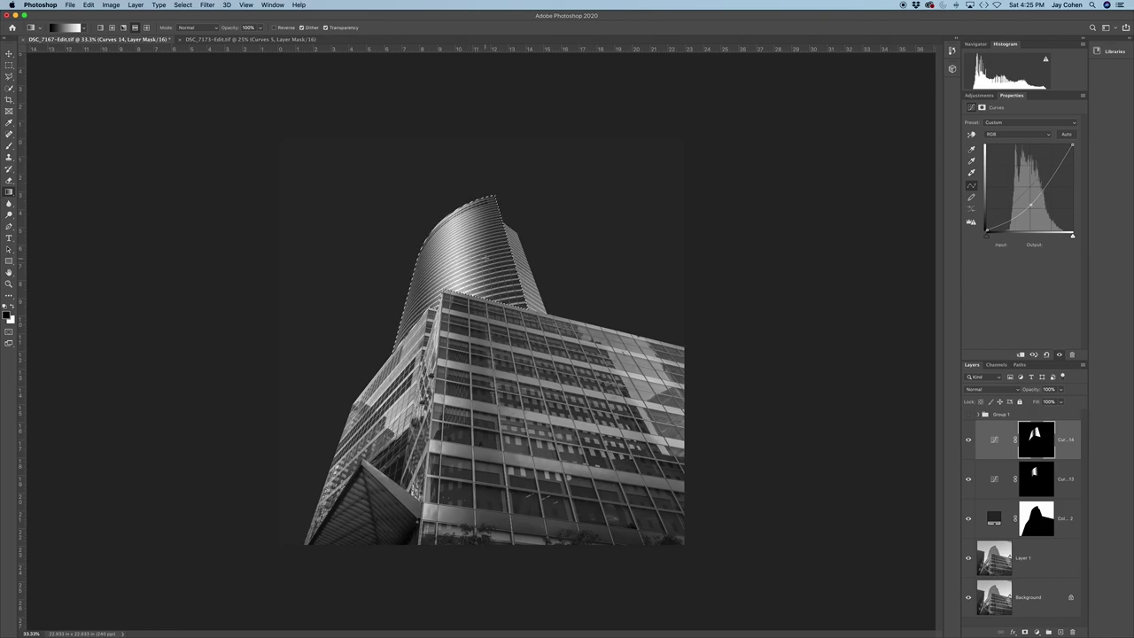
click(968, 439)
click(969, 477)
click(969, 477)
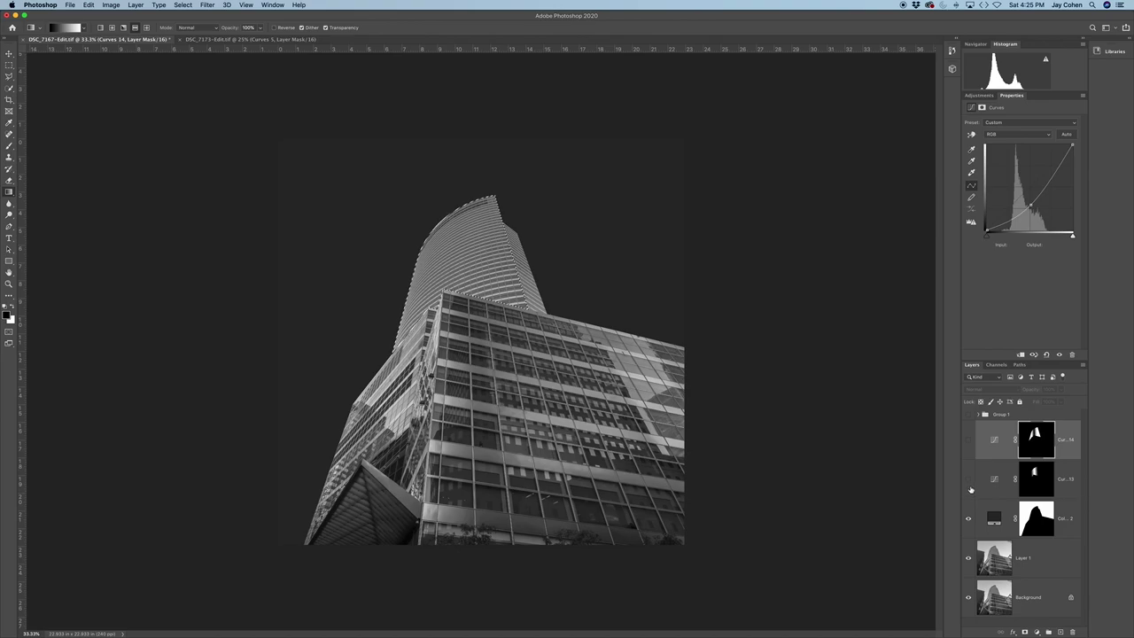
click(970, 441)
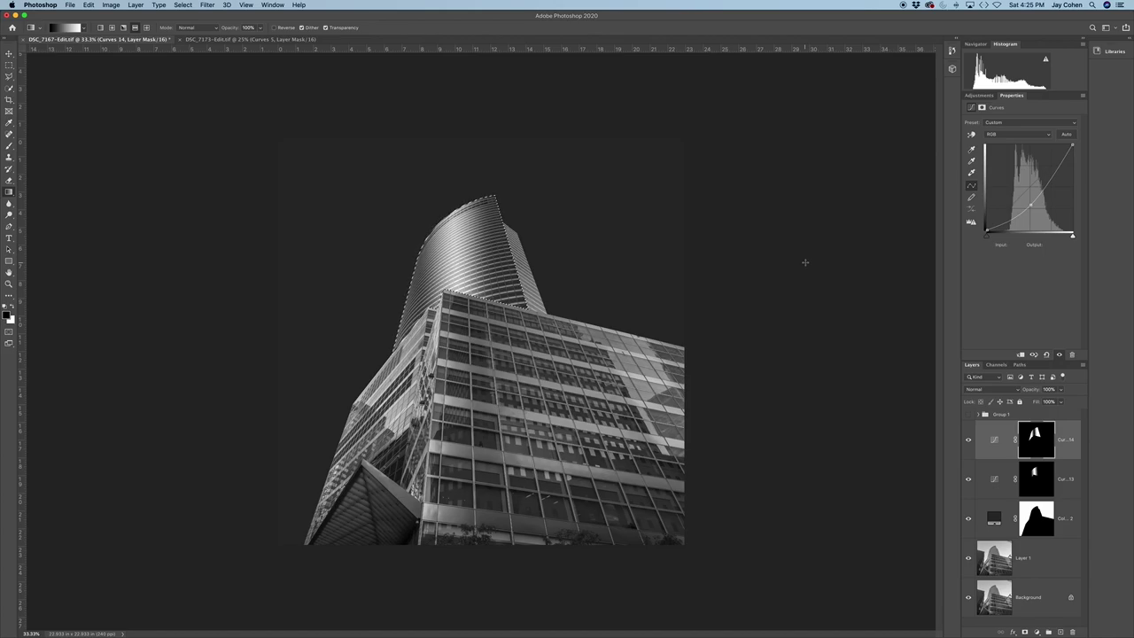
key(super+d)
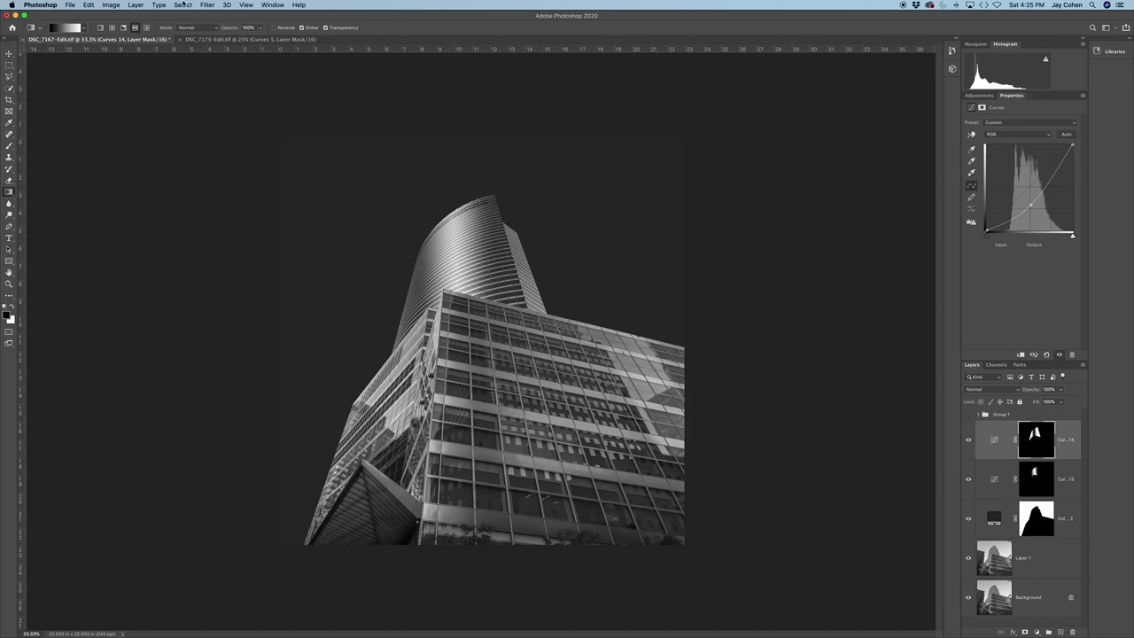
Step: Load the saved 'right top' channel as a selection
click(182, 6)
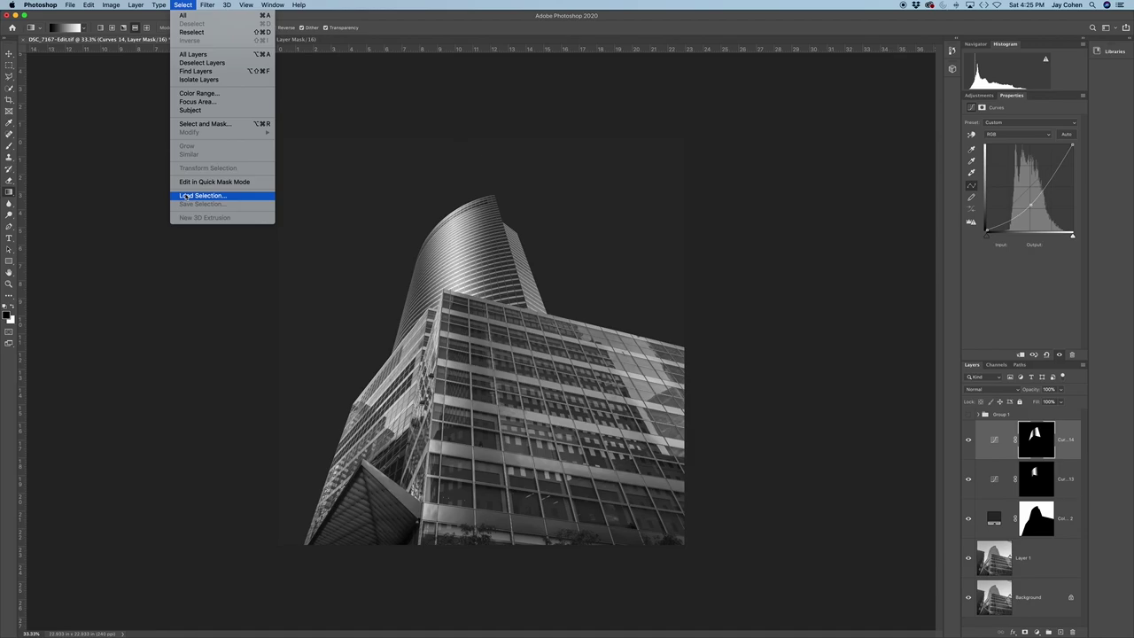
click(208, 193)
click(857, 285)
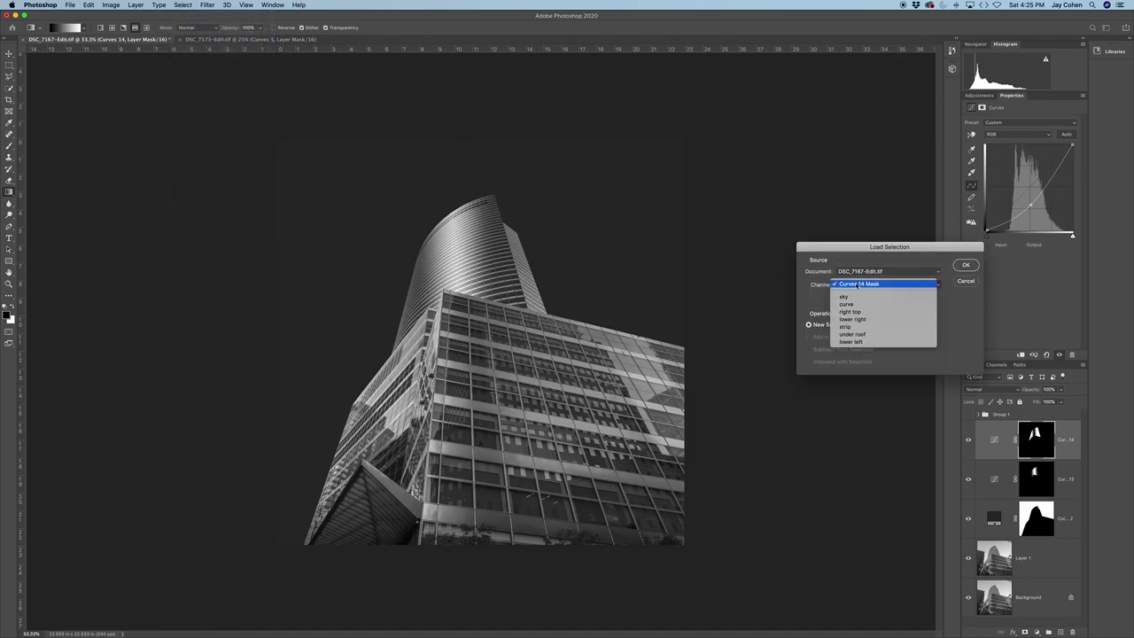
click(851, 312)
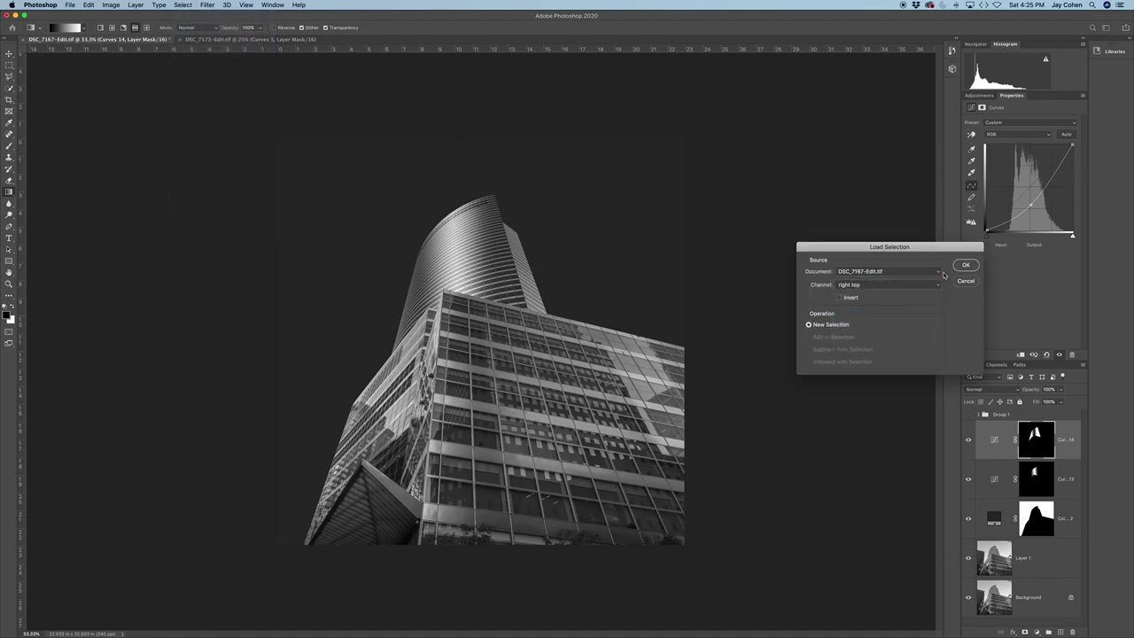
click(965, 265)
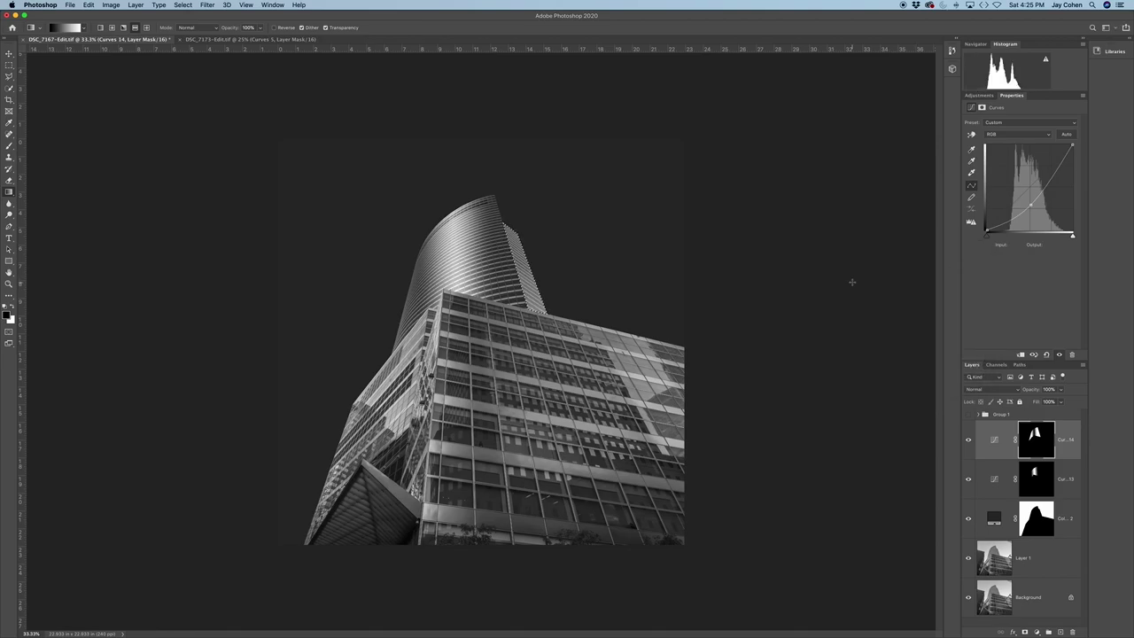
Step: Add a Curves layer masked to that sliver, lifting input 99 to 153
click(979, 96)
click(1011, 115)
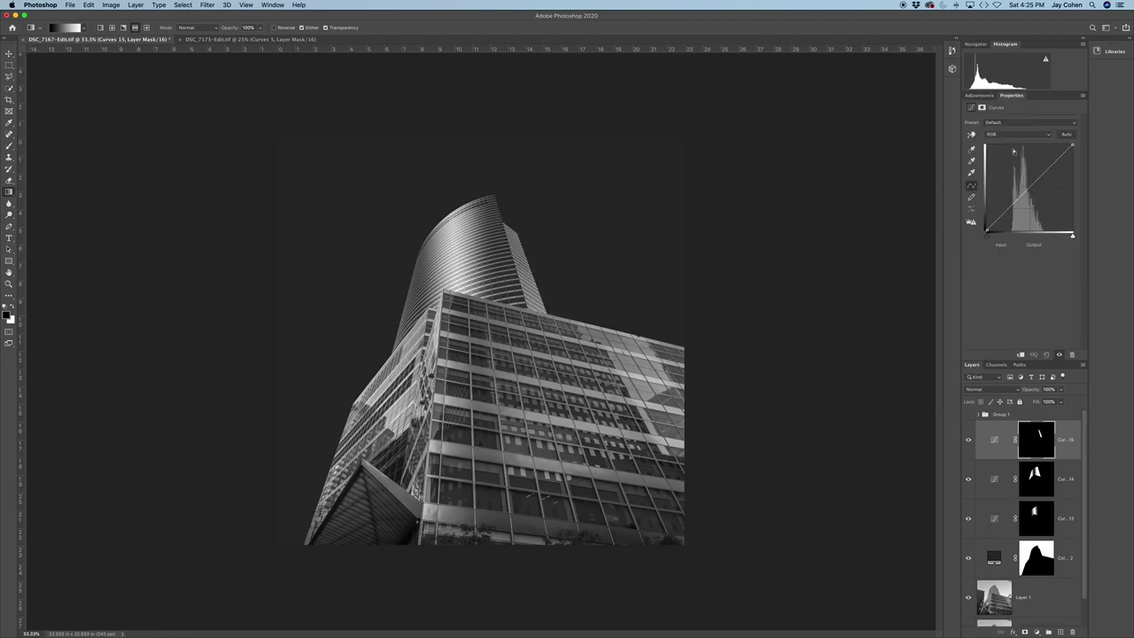
drag(1022, 193, 1020, 180)
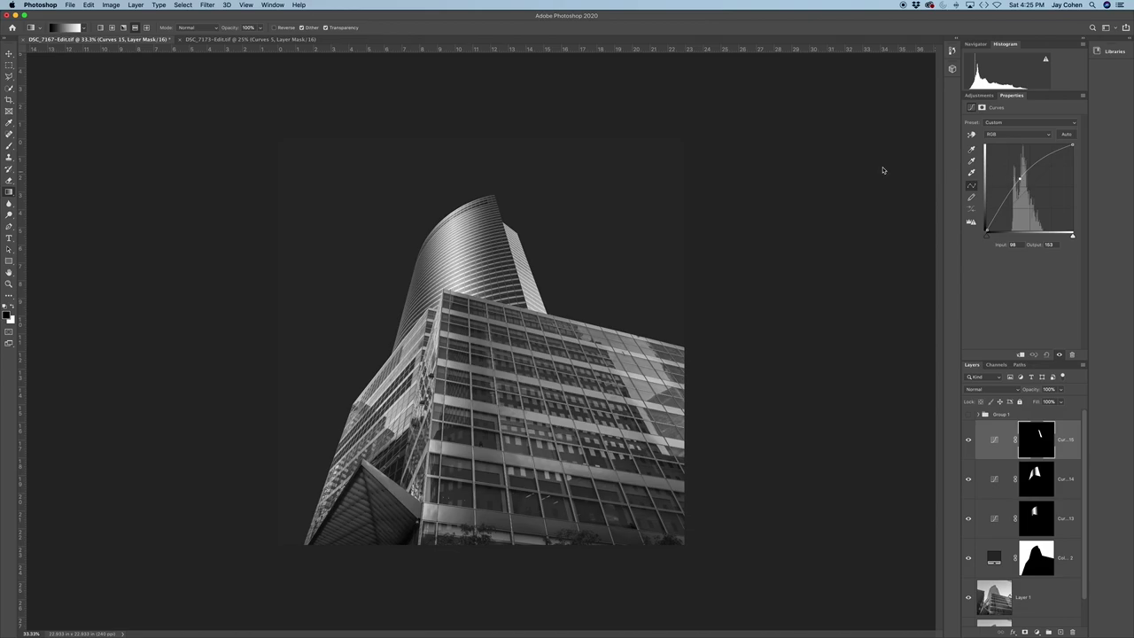
Step: Load the saved 'lower right' channel as a selection
click(184, 6)
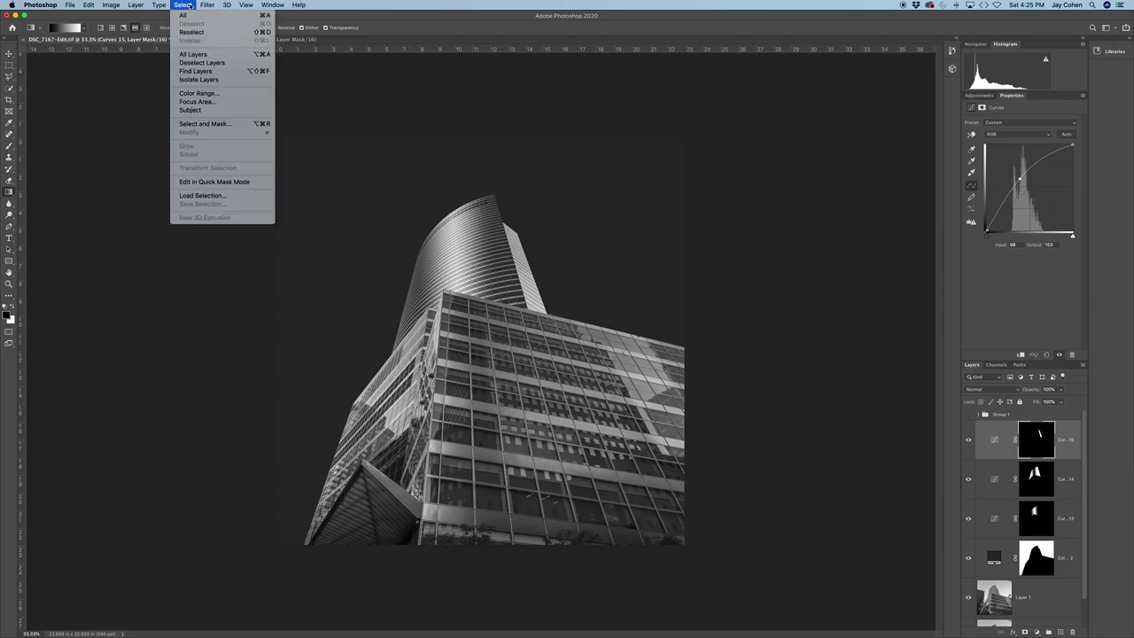
click(202, 195)
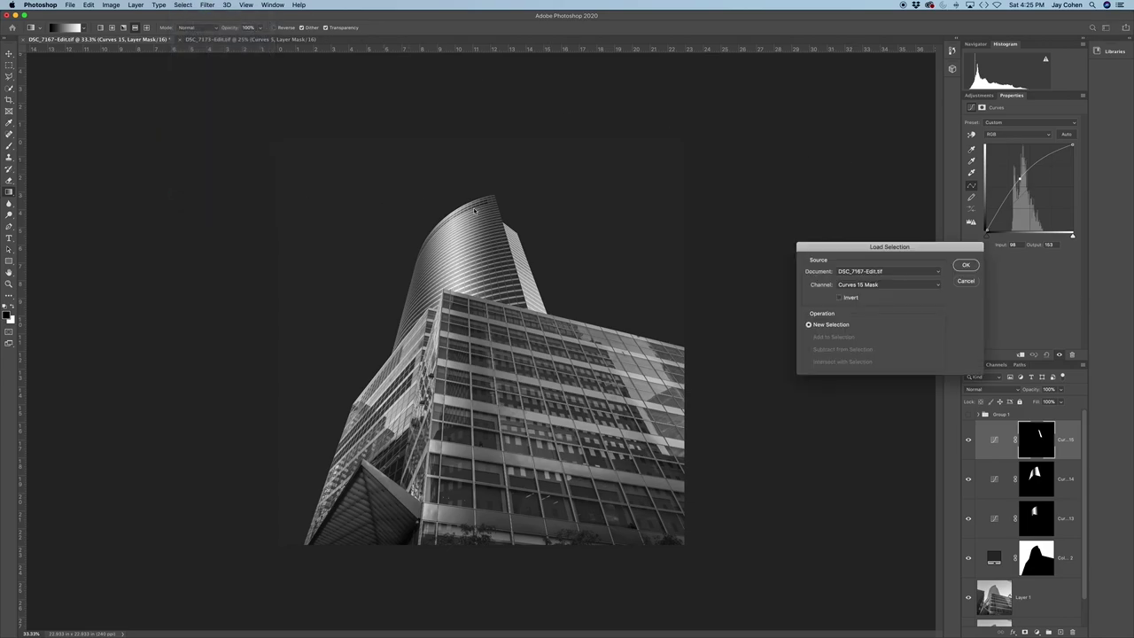
click(840, 283)
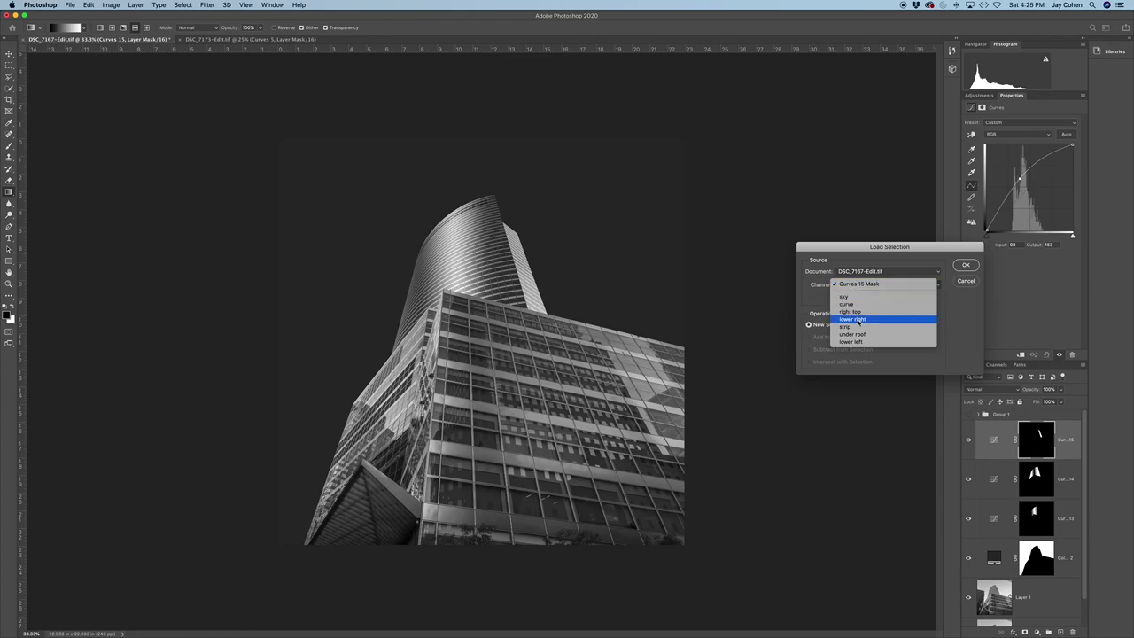
key(Return)
click(966, 265)
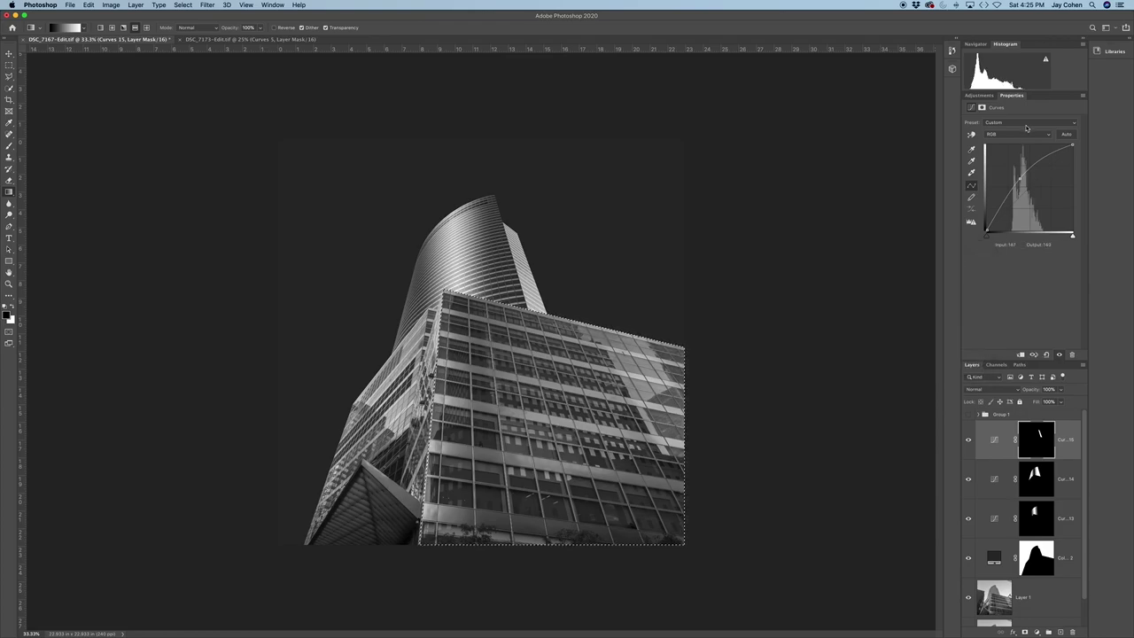
Step: Add a Curves layer masked to the lower-right face, raising input 64 to 131
click(979, 96)
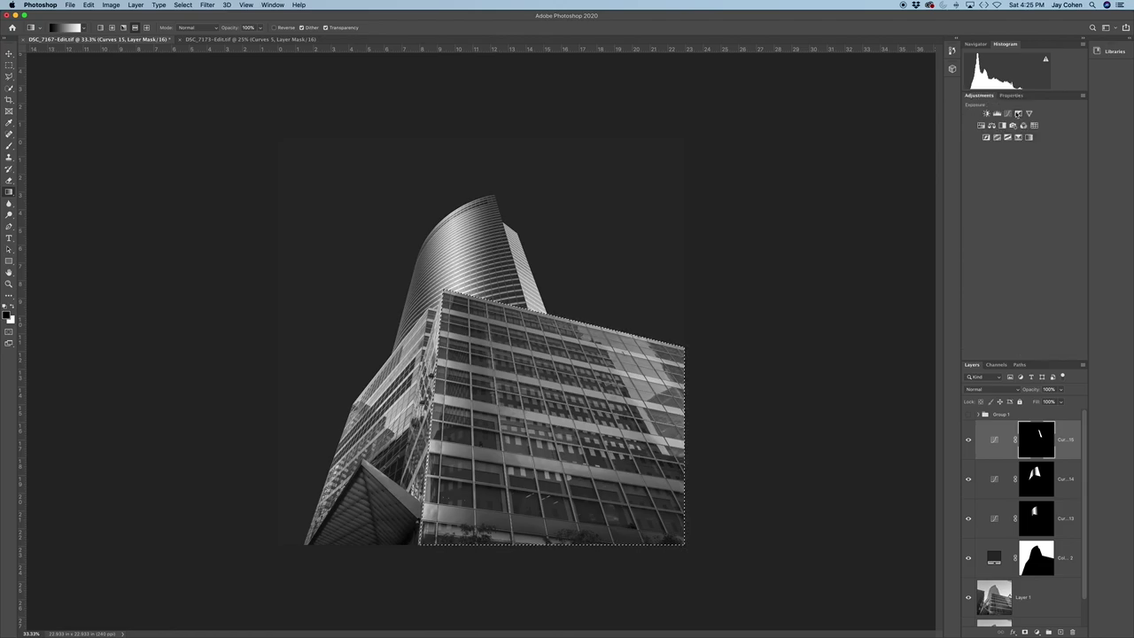
click(1011, 113)
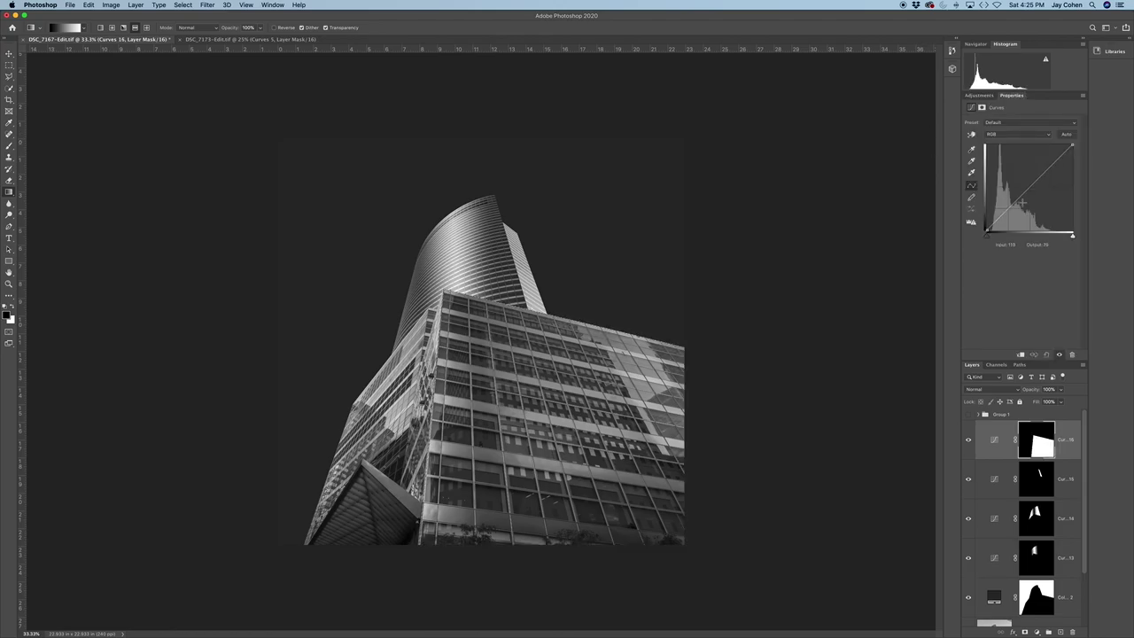
drag(1018, 199, 1005, 185)
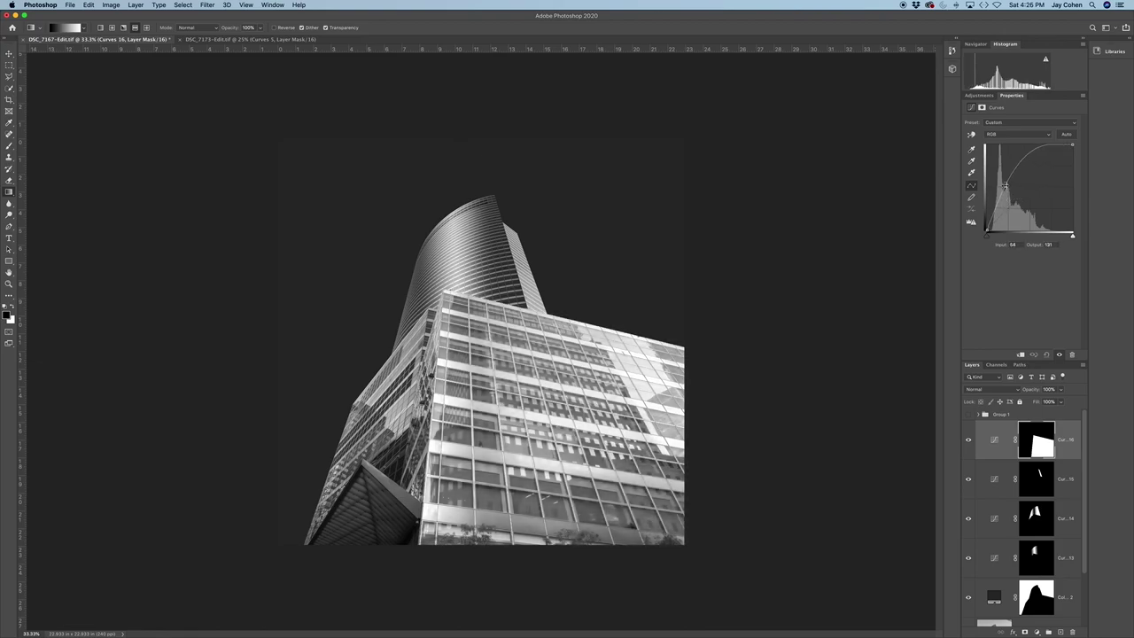
Step: Reselect the front block and draw a reversed gradient into the Curves 16 mask
click(182, 6)
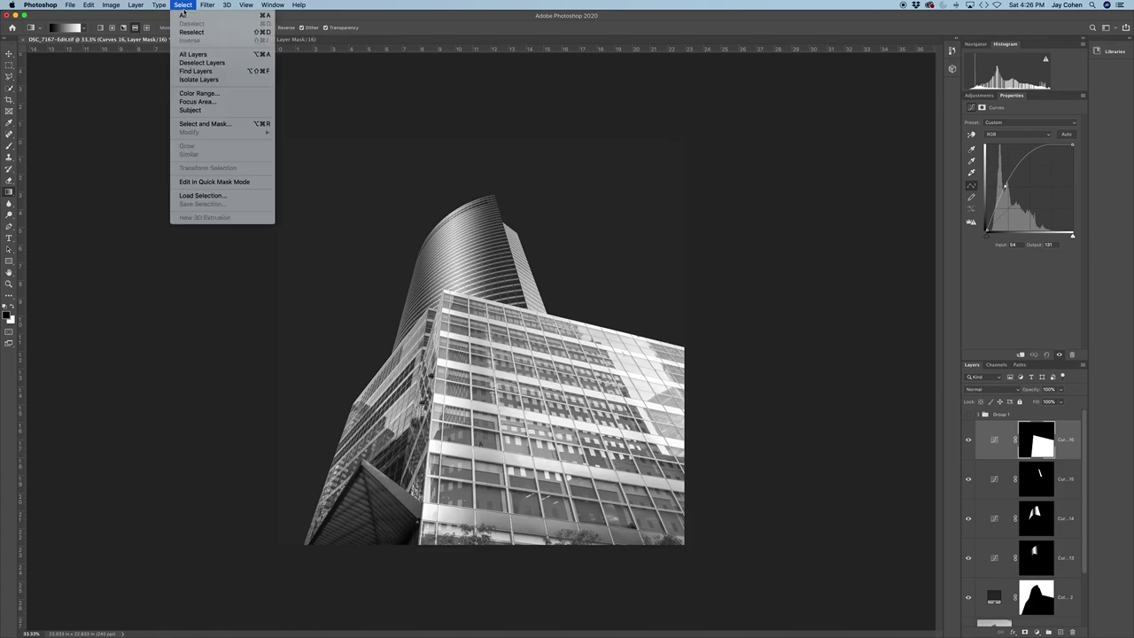
click(188, 34)
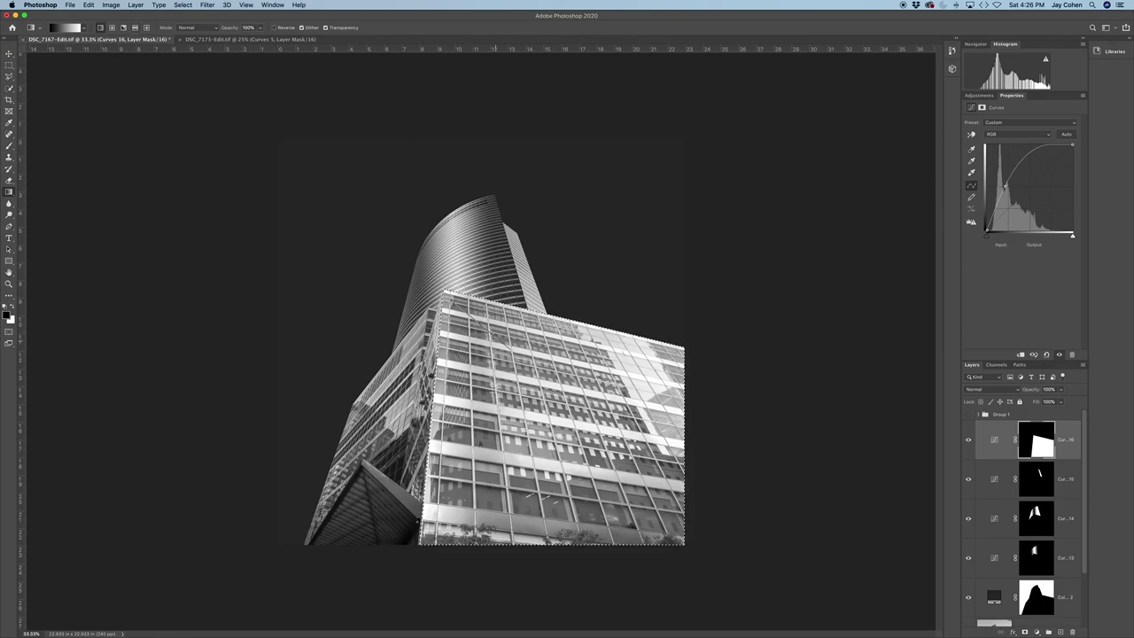
drag(576, 461, 15, 286)
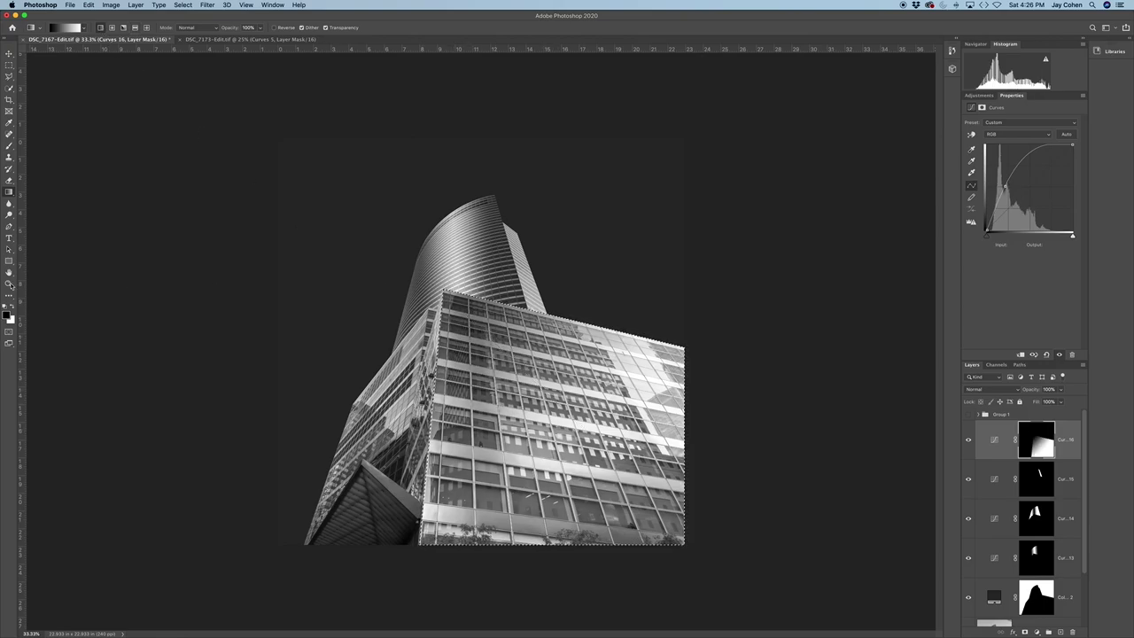
click(14, 307)
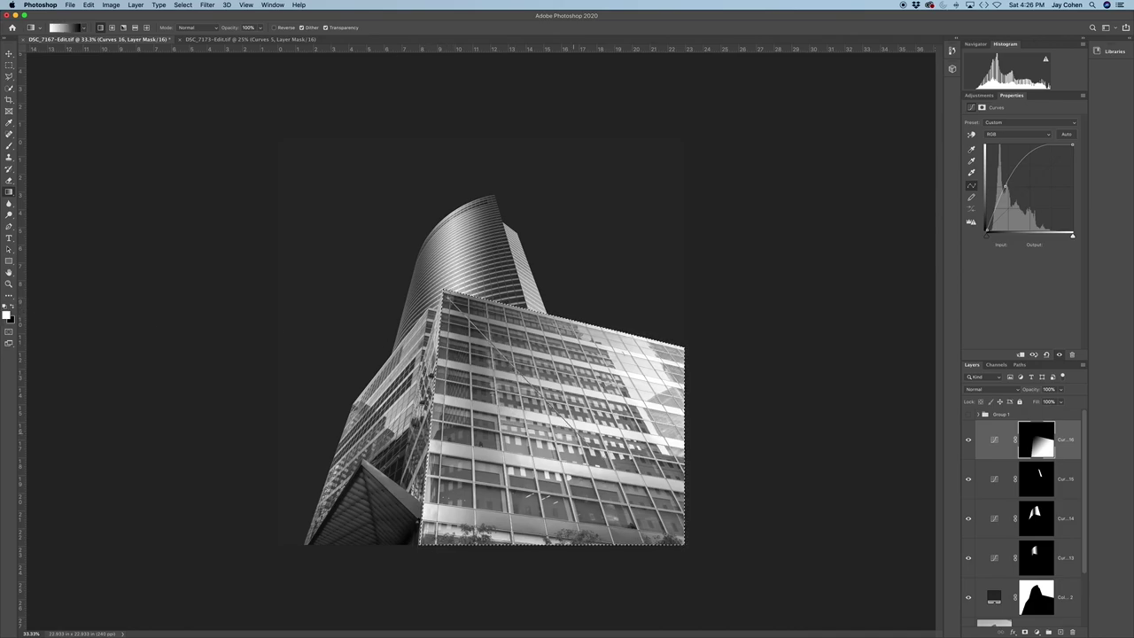
drag(673, 532, 600, 479)
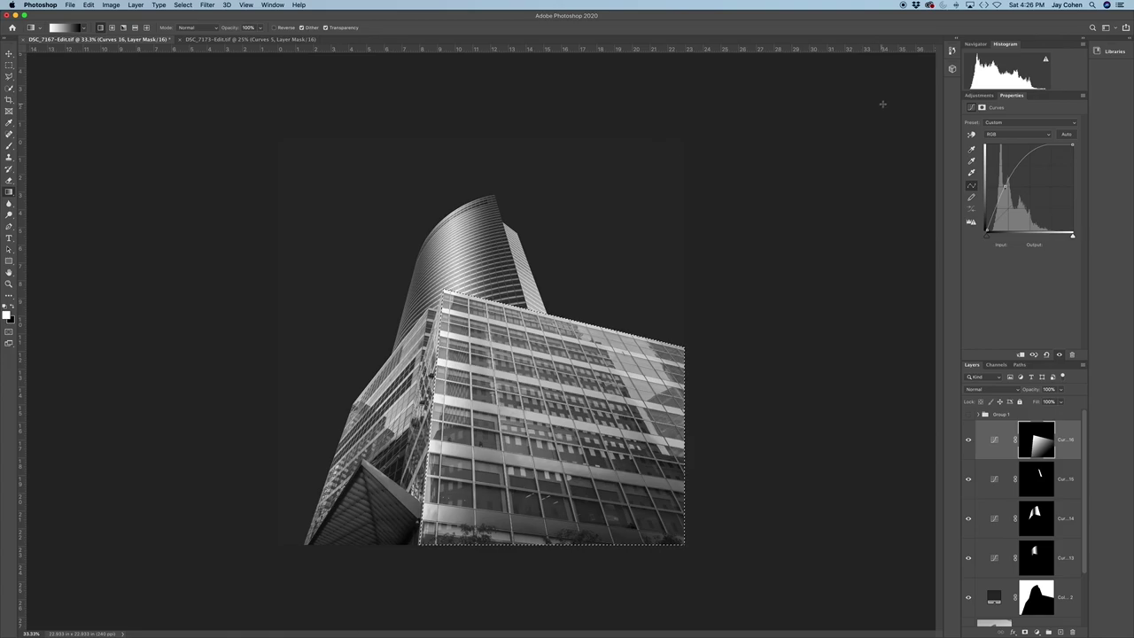
Step: Add a Curves layer darkening the lower-right face, input 121 lowered to 83
click(979, 96)
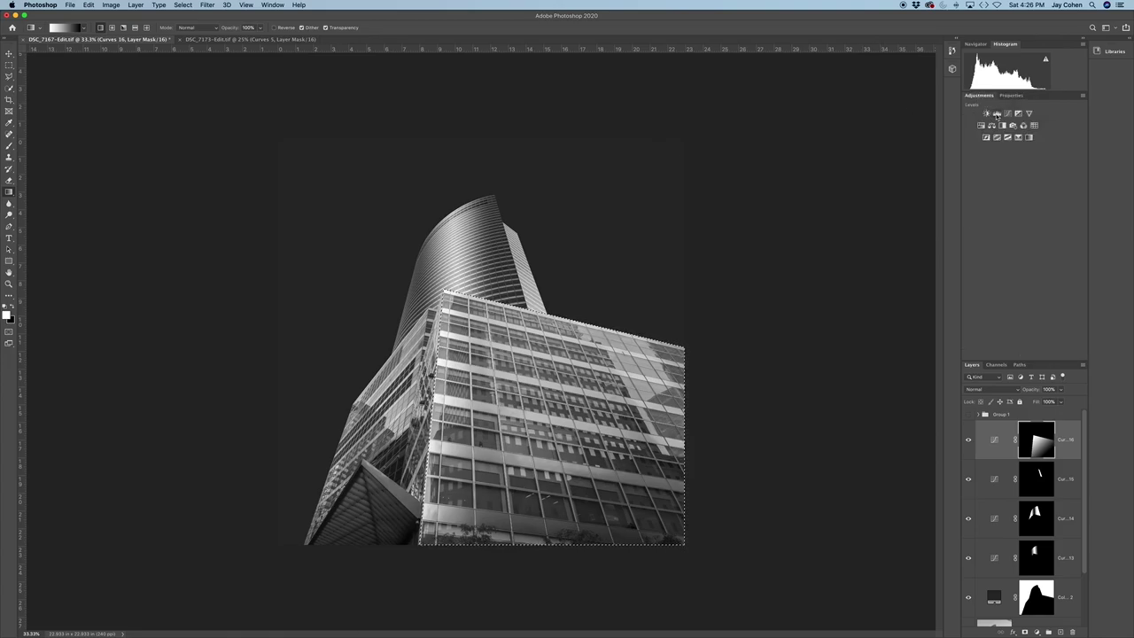
click(1008, 116)
drag(1021, 198, 1028, 205)
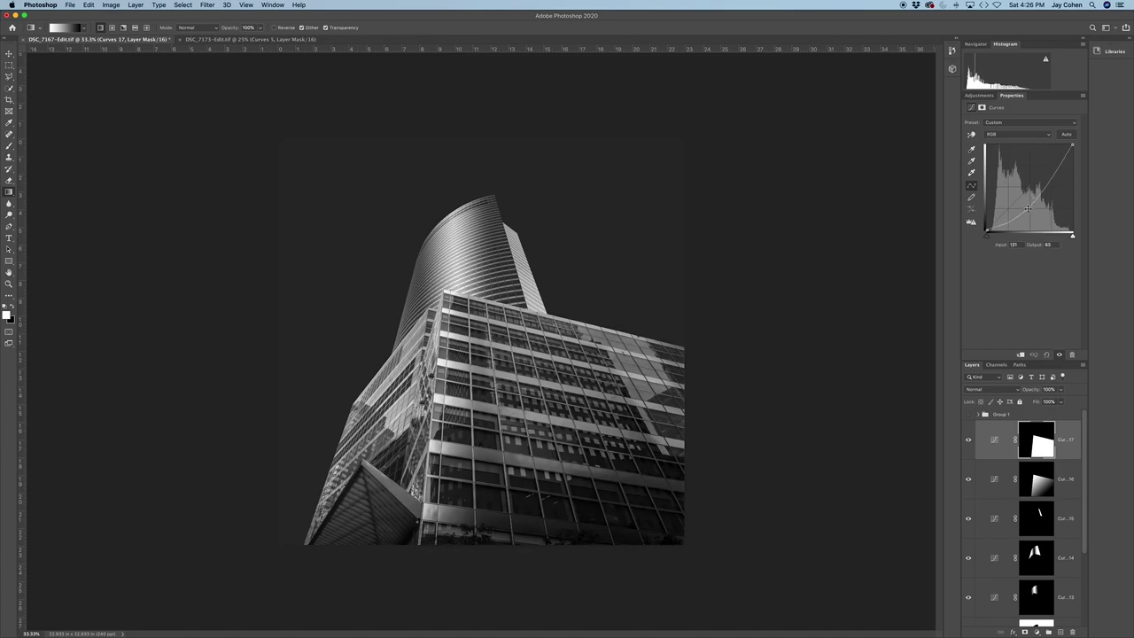
Step: Reselect the face, grade the Curves 17 mask toward the upper left, then deselect
click(195, 6)
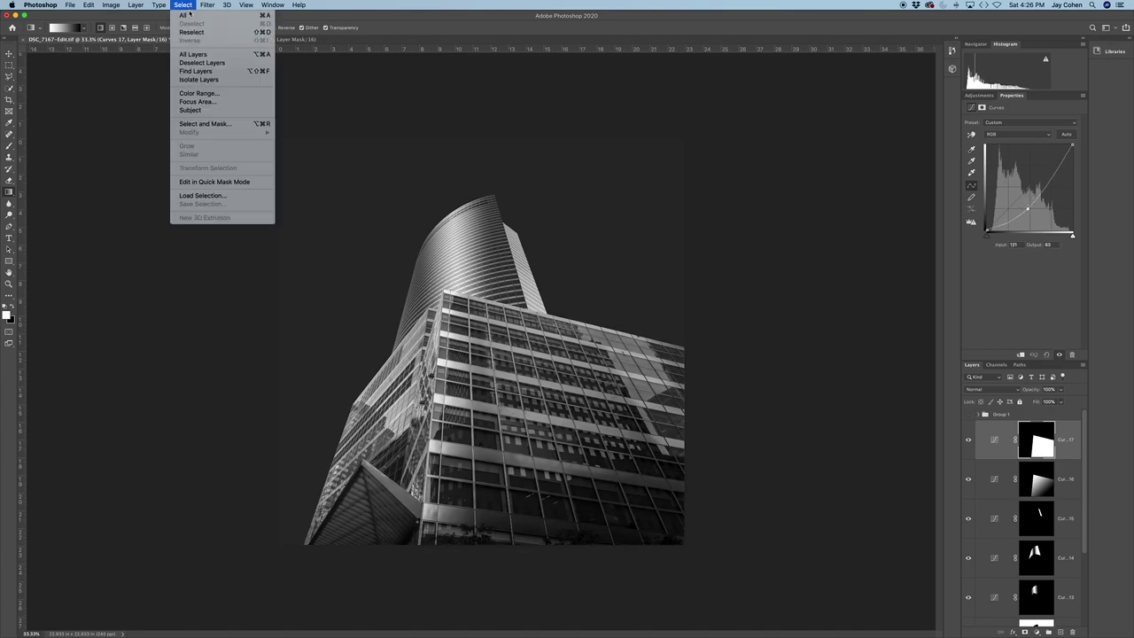
click(194, 31)
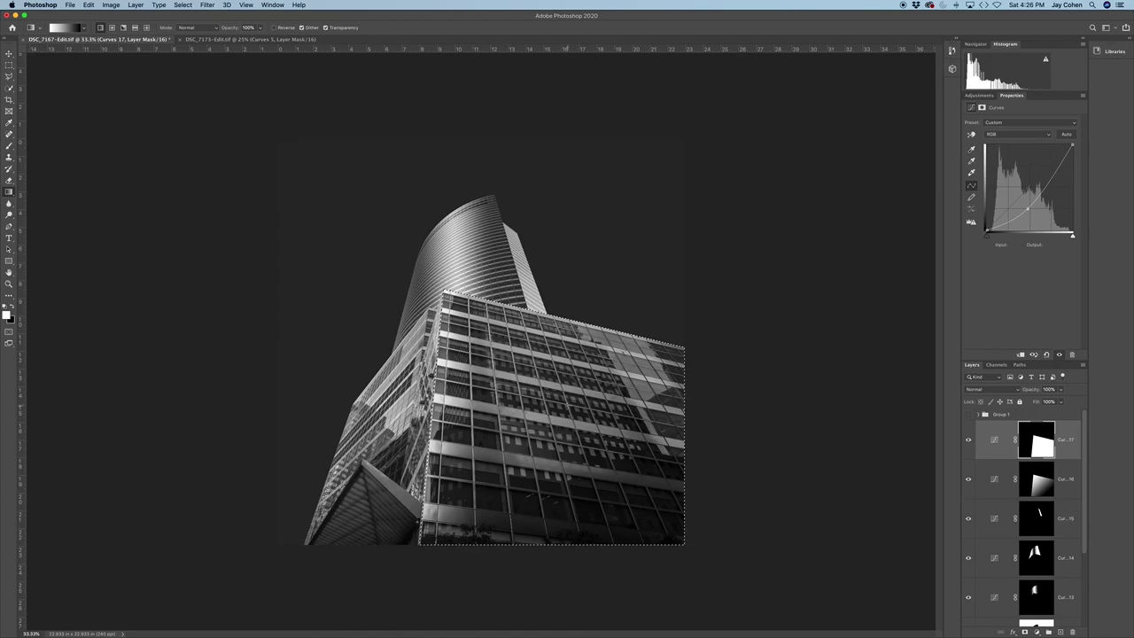
drag(538, 395, 623, 490)
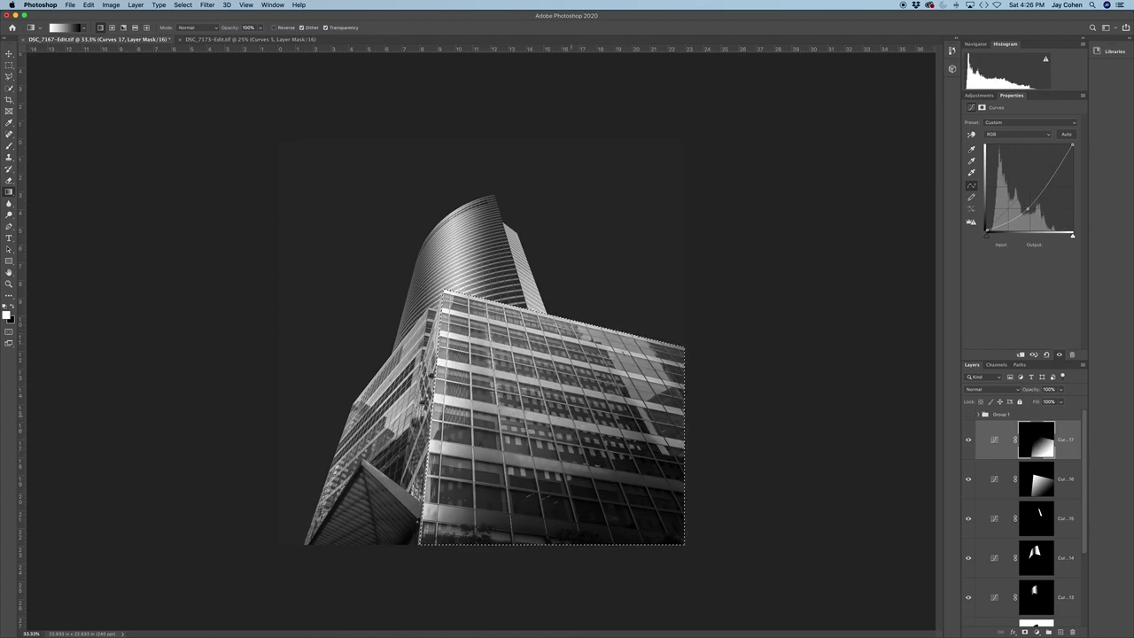
drag(587, 442, 530, 359)
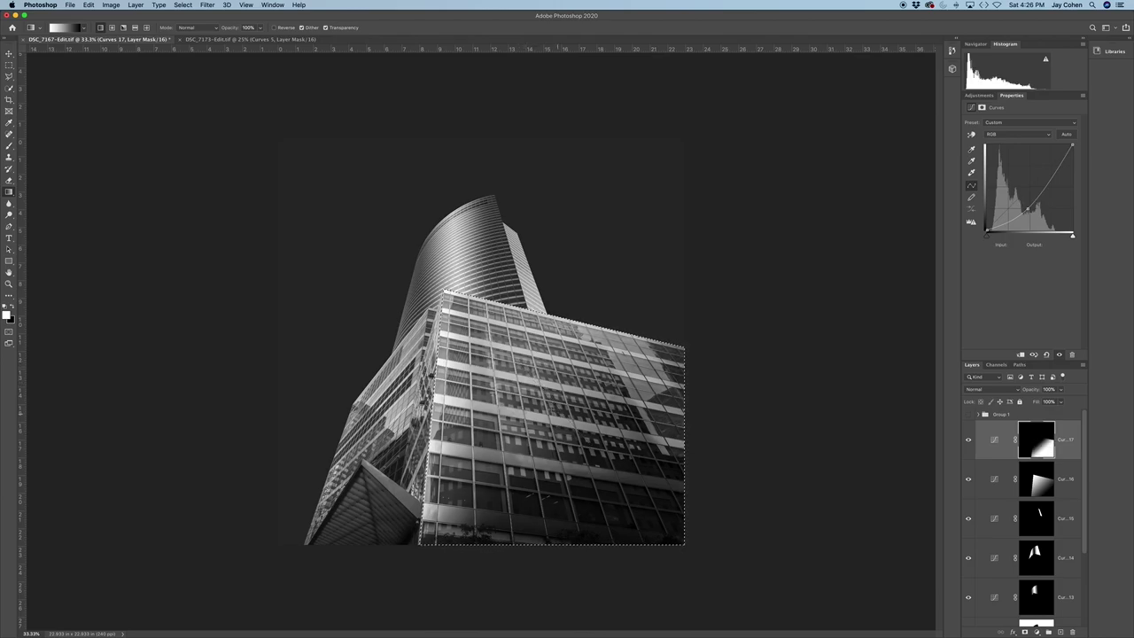
key(super+d)
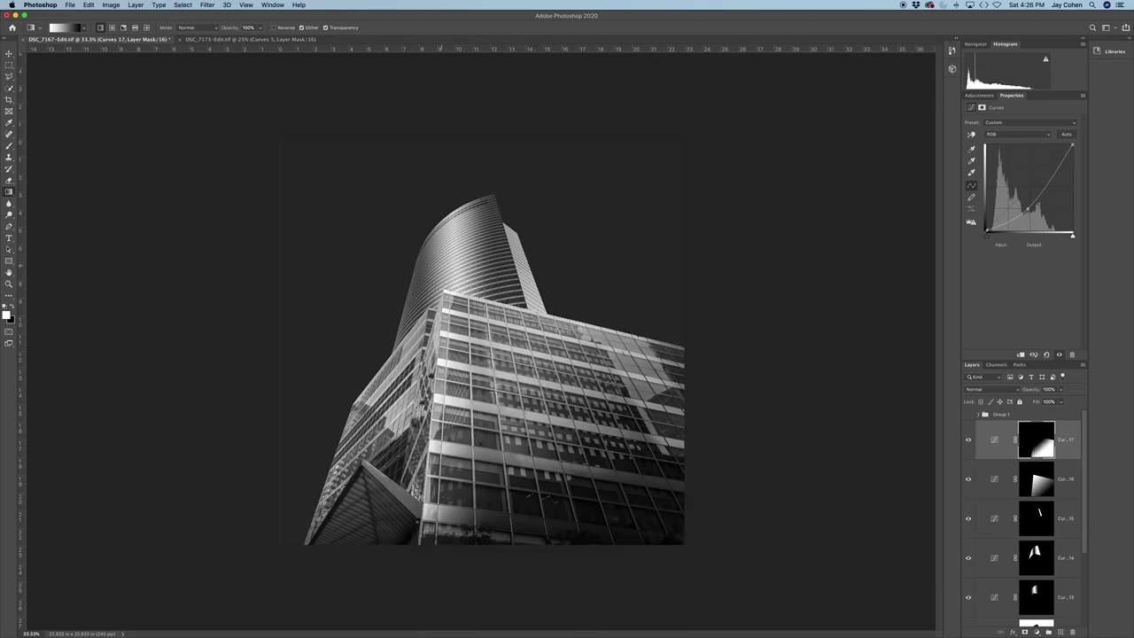
Step: Load the saved 'strip' channel as a selection
click(183, 5)
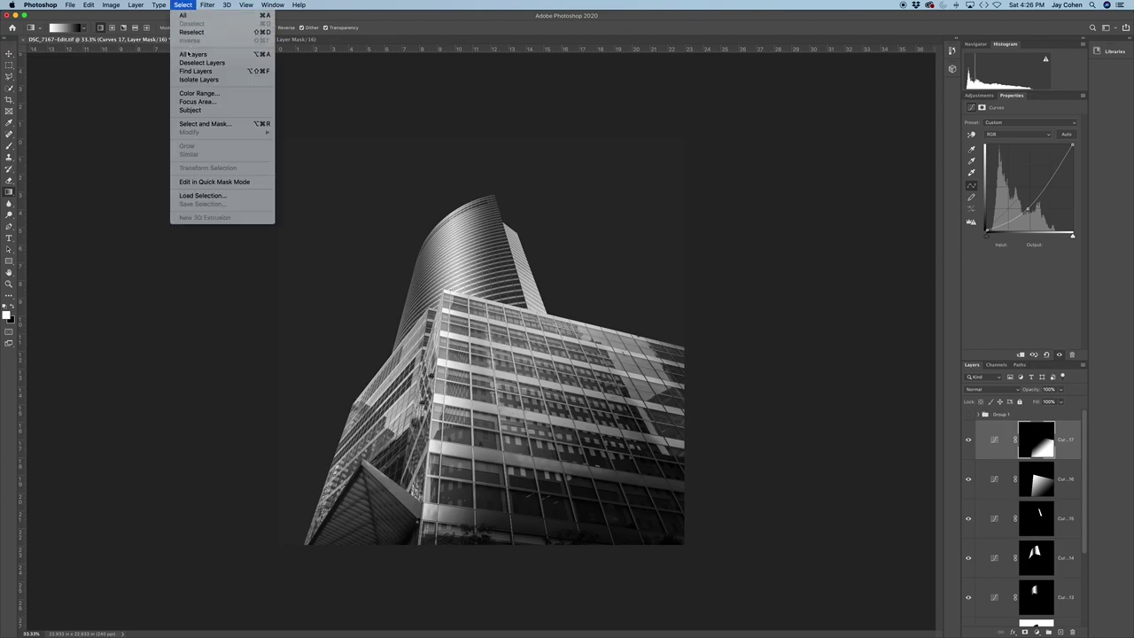
click(202, 195)
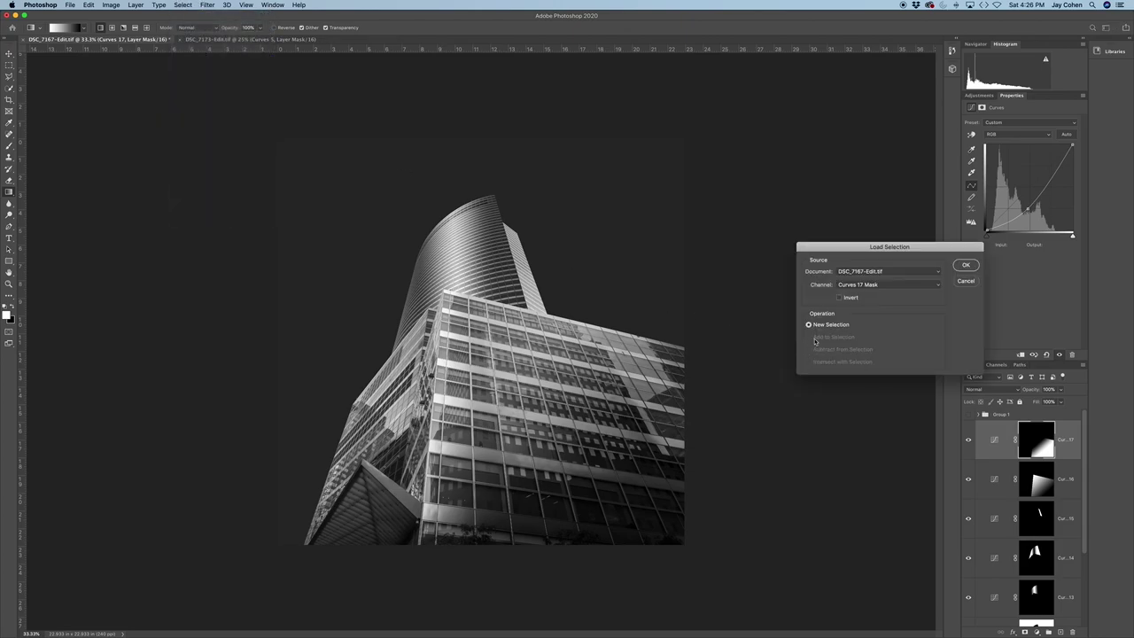
click(872, 285)
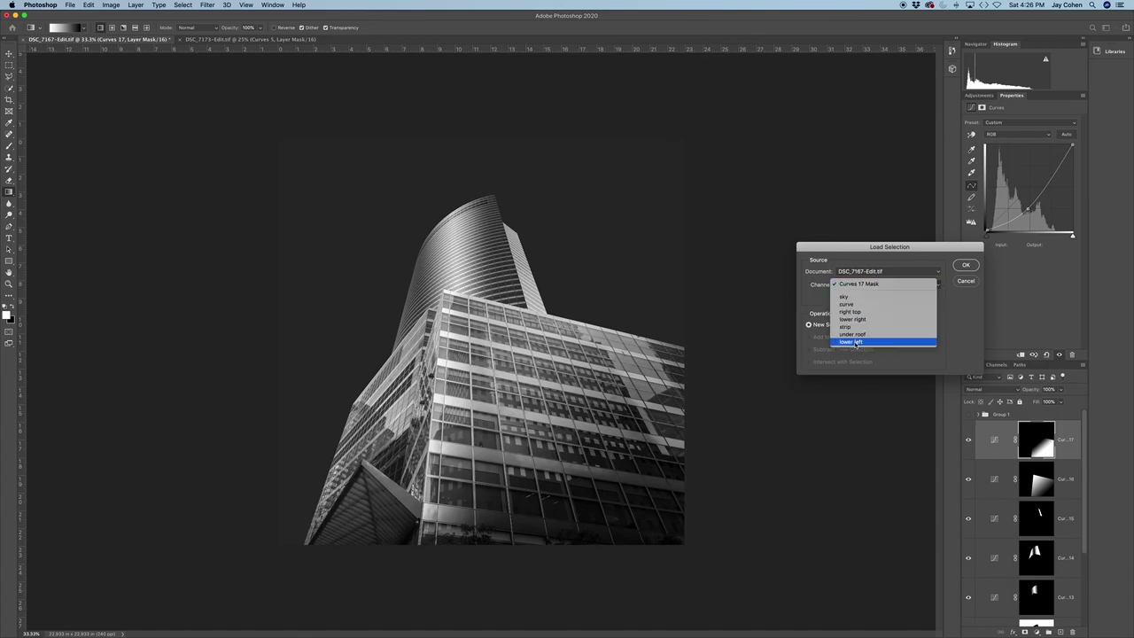
click(851, 327)
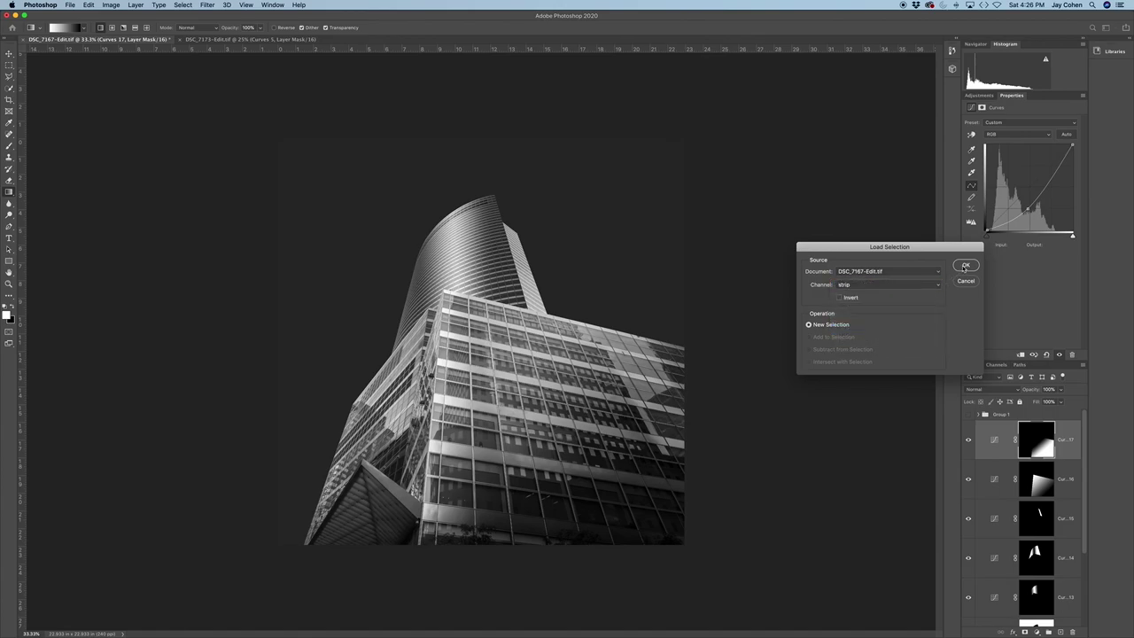
click(965, 265)
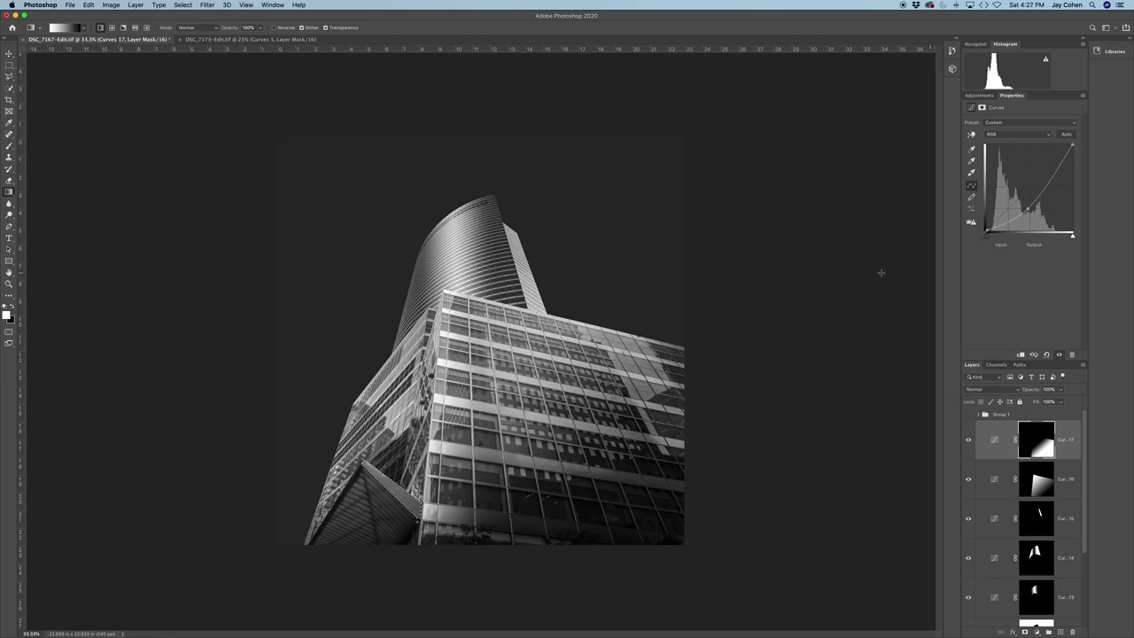
Step: Add a Curves layer masked to the strip, lifting input 59 to 142
click(979, 94)
click(997, 110)
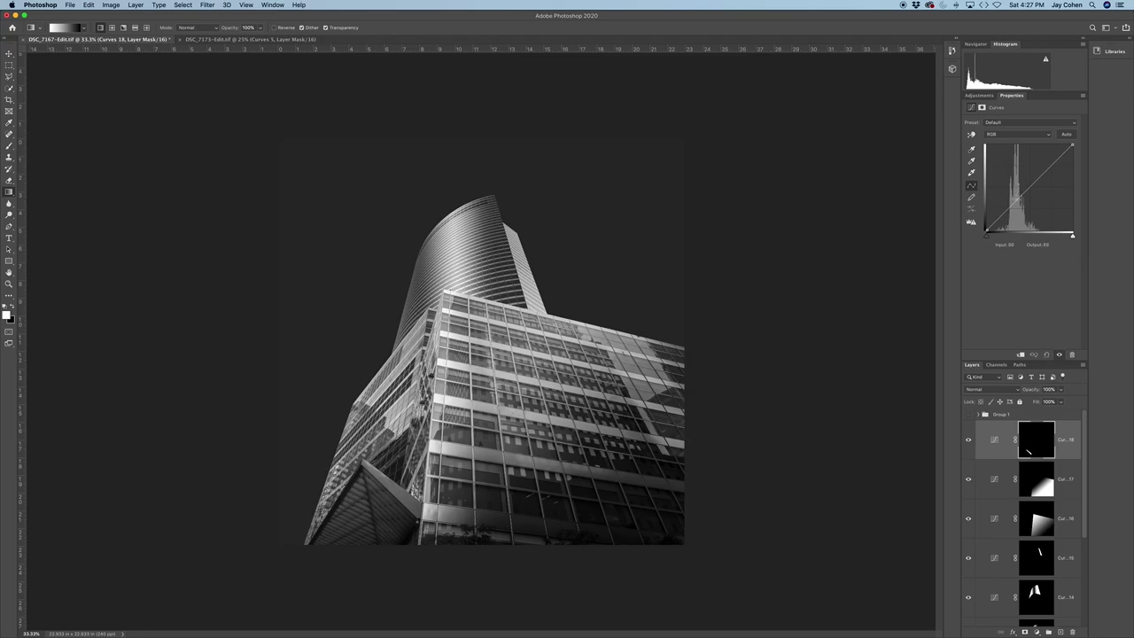
drag(1012, 206, 1009, 182)
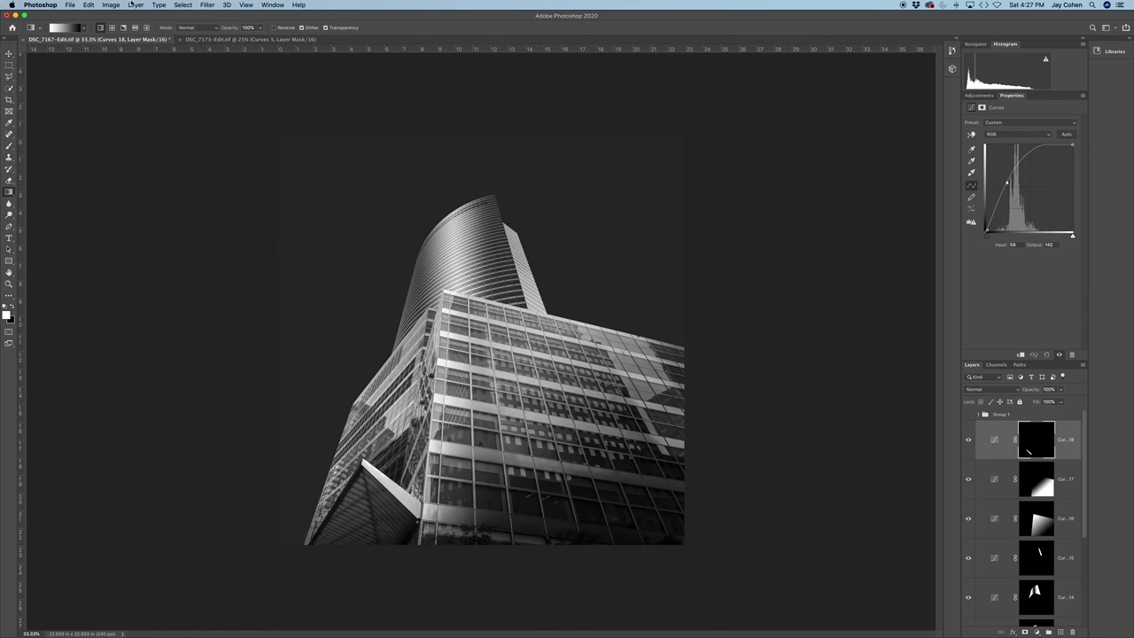
Step: Load the 'under roof' selection and add a Curves layer raised to brighten the roof
click(183, 5)
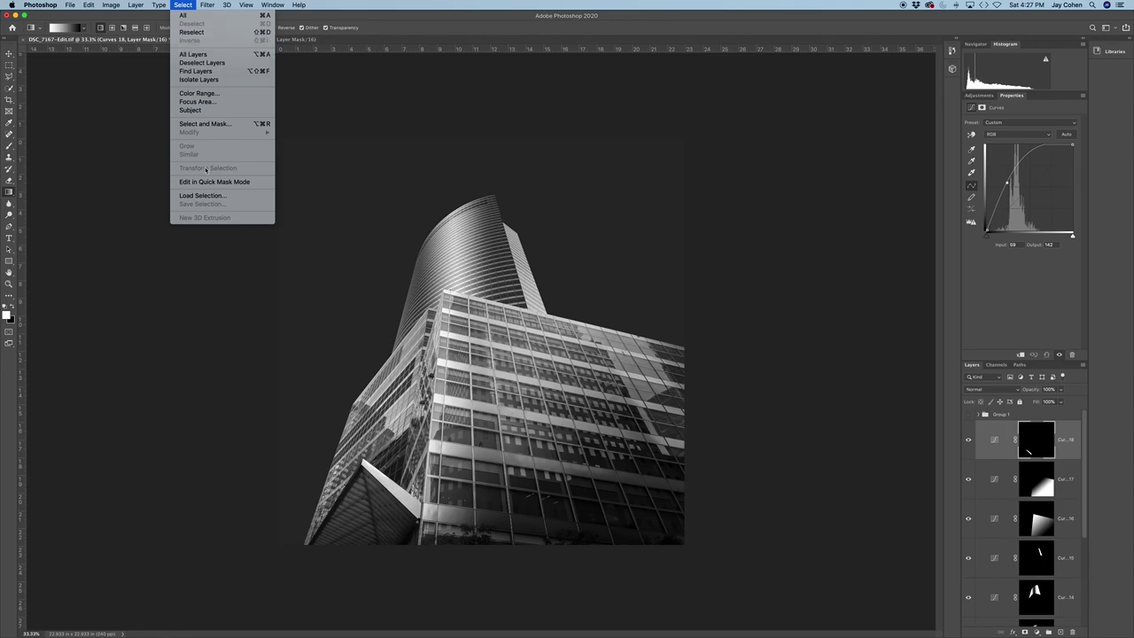
click(206, 196)
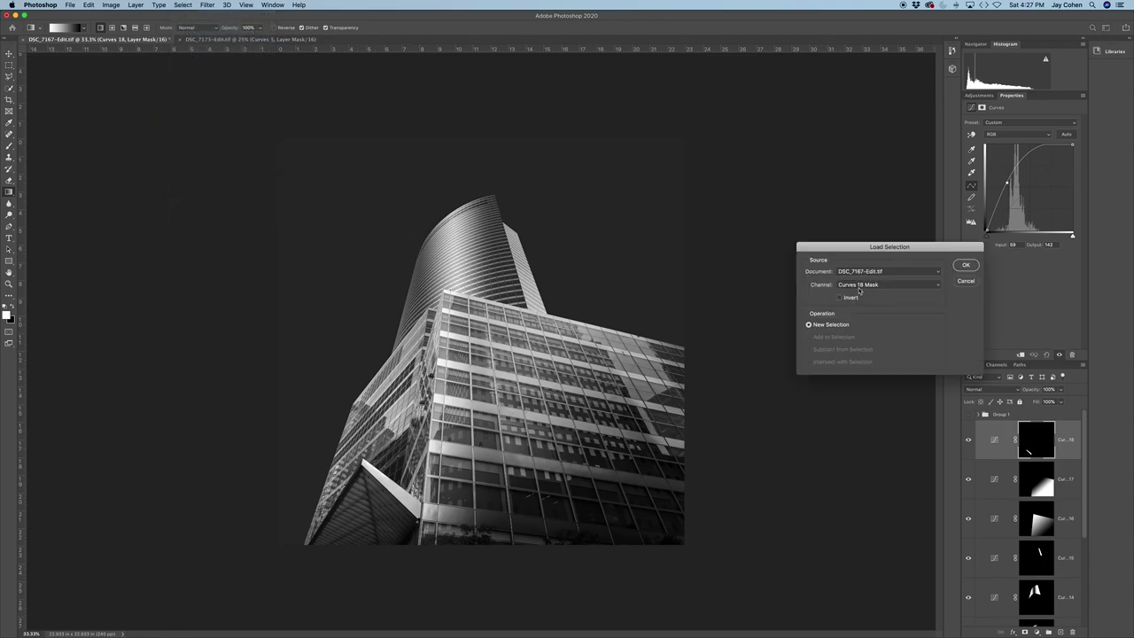
click(856, 285)
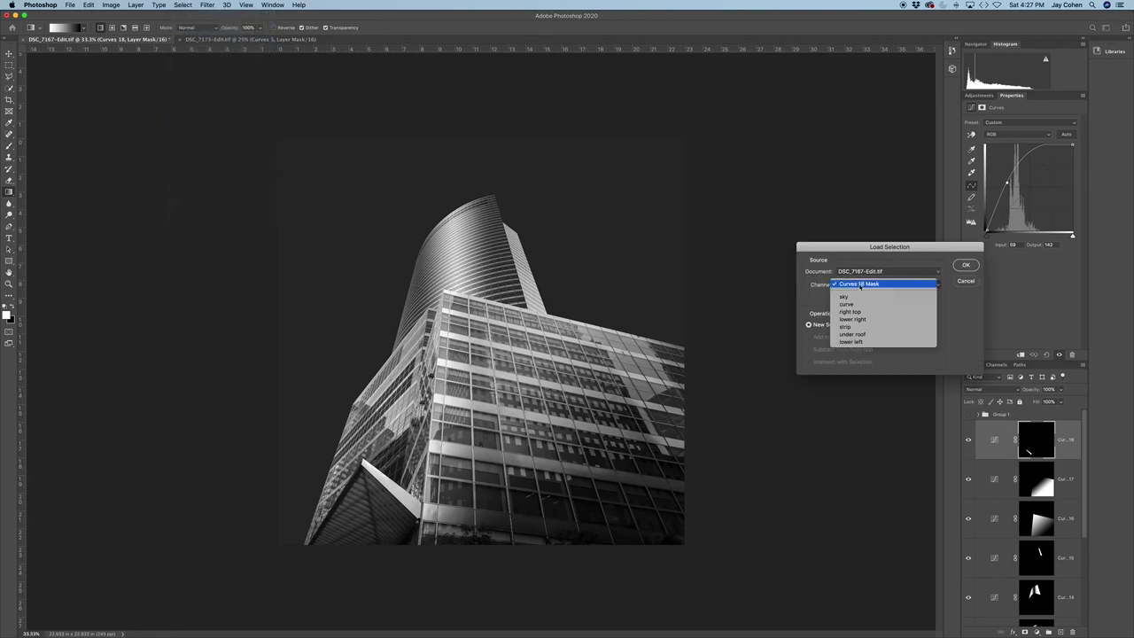
click(861, 335)
click(966, 265)
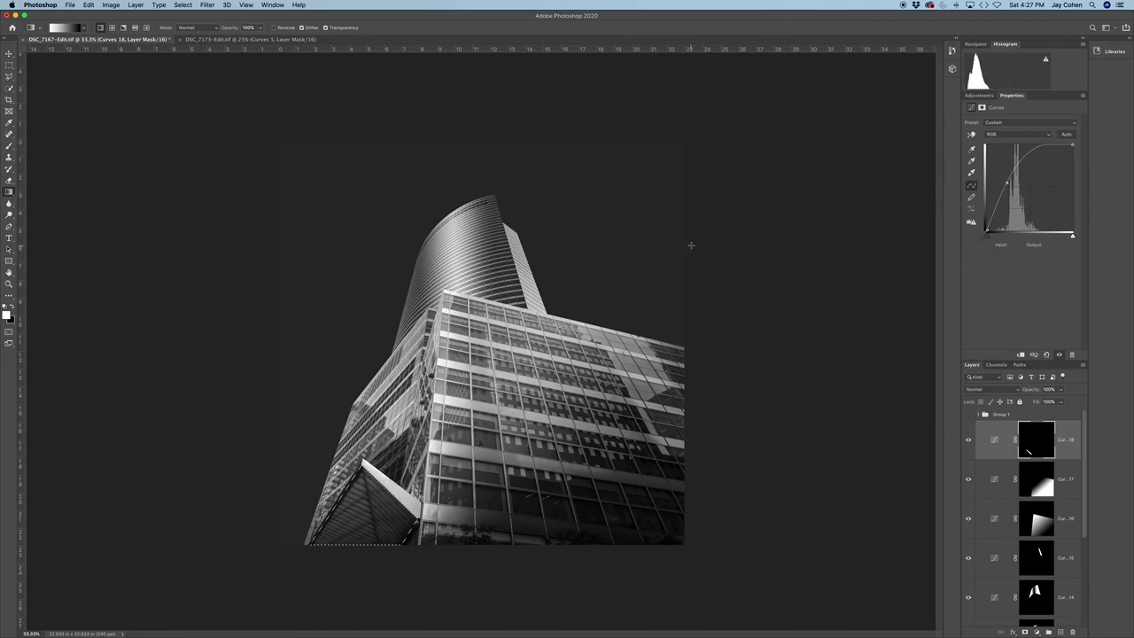
click(974, 95)
click(1008, 115)
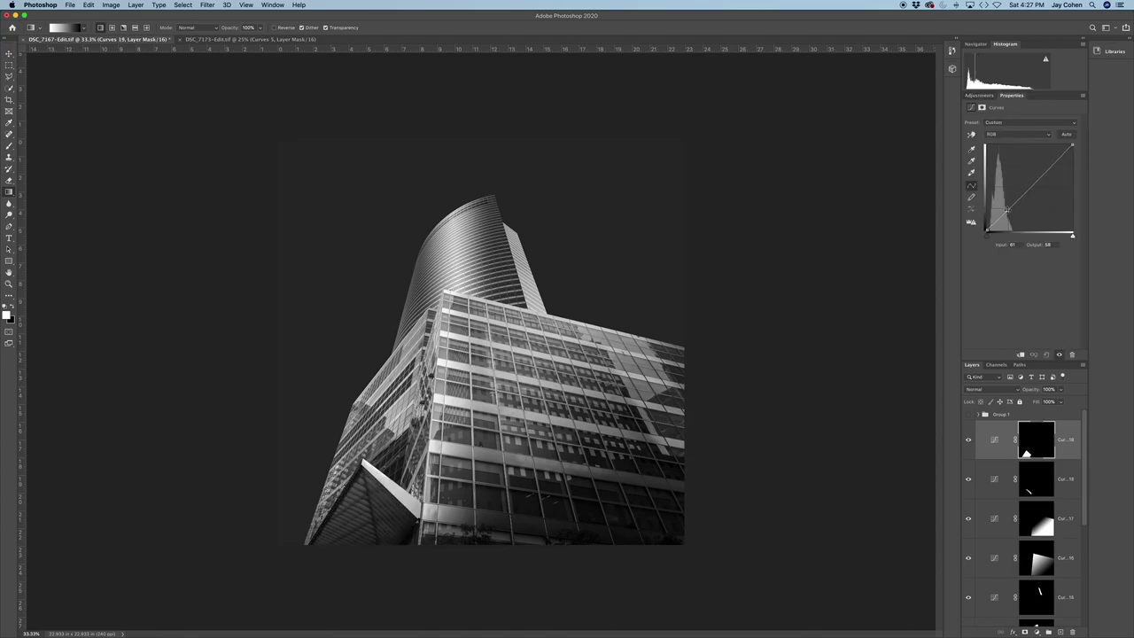
drag(1008, 210, 994, 199)
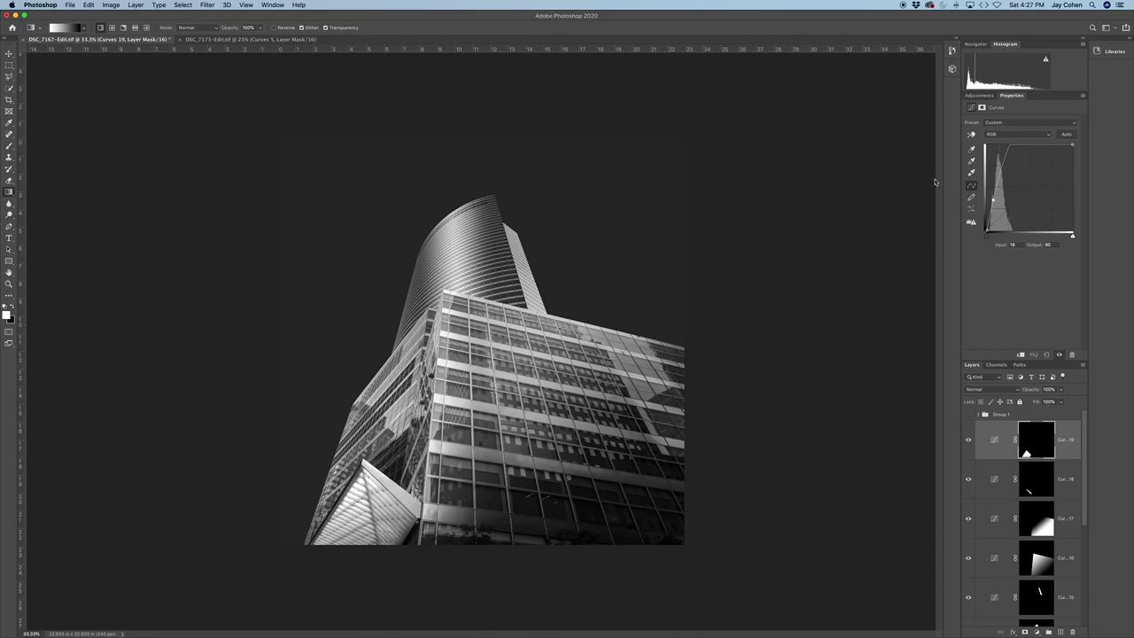
Step: Reselect and set the gradient to radial for the roof mask, then deselect and compare the adjustment
click(183, 5)
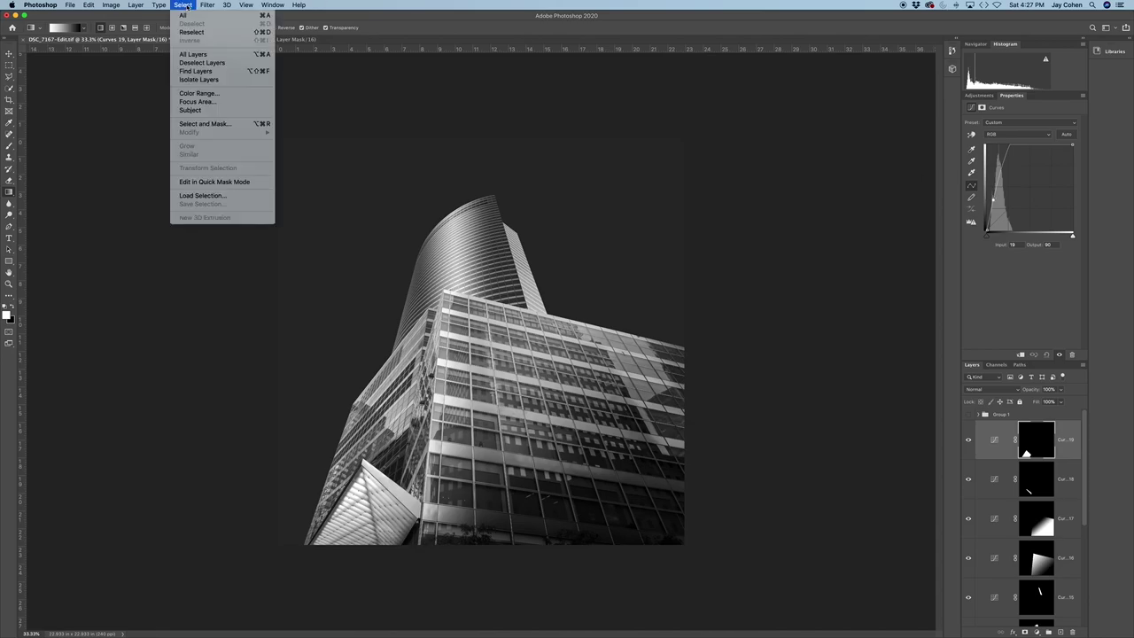
click(191, 33)
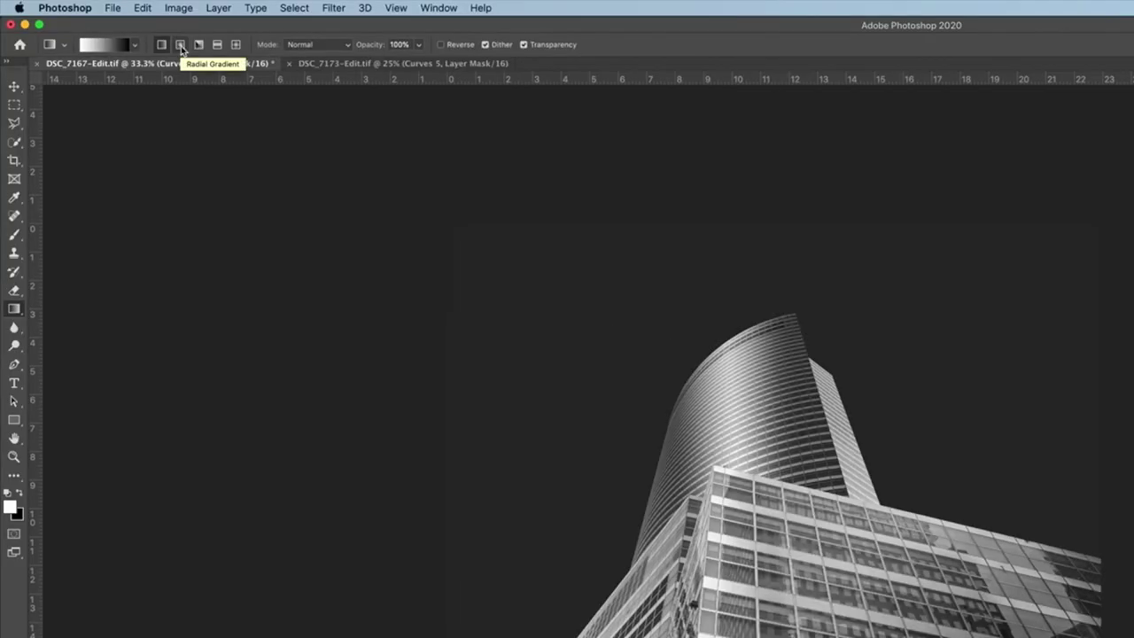
click(180, 45)
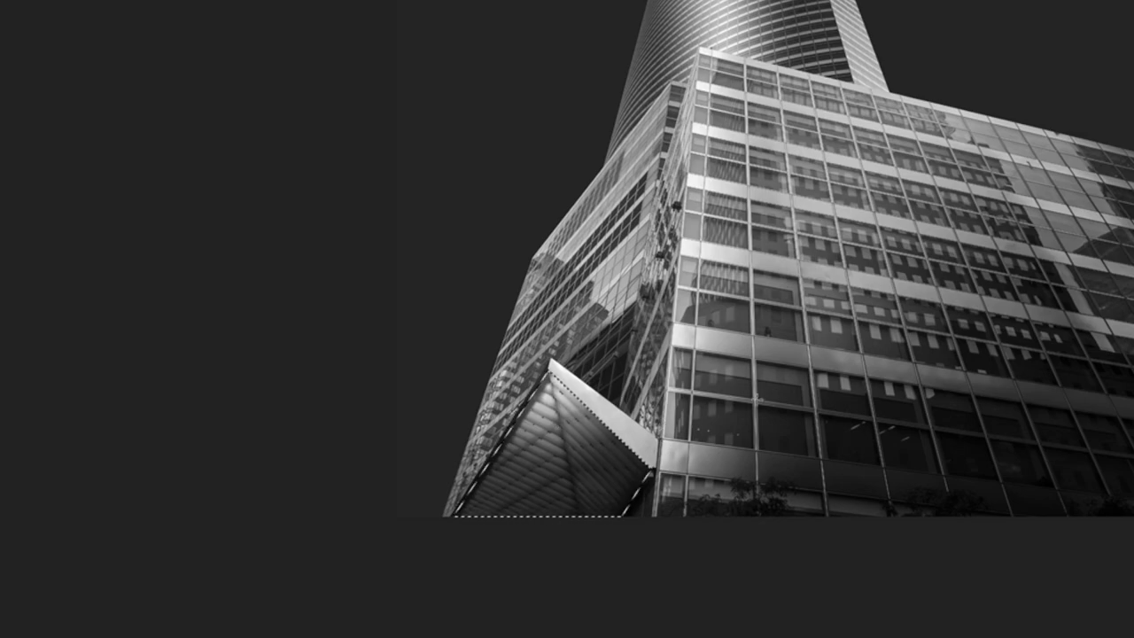
key(ctrl+d)
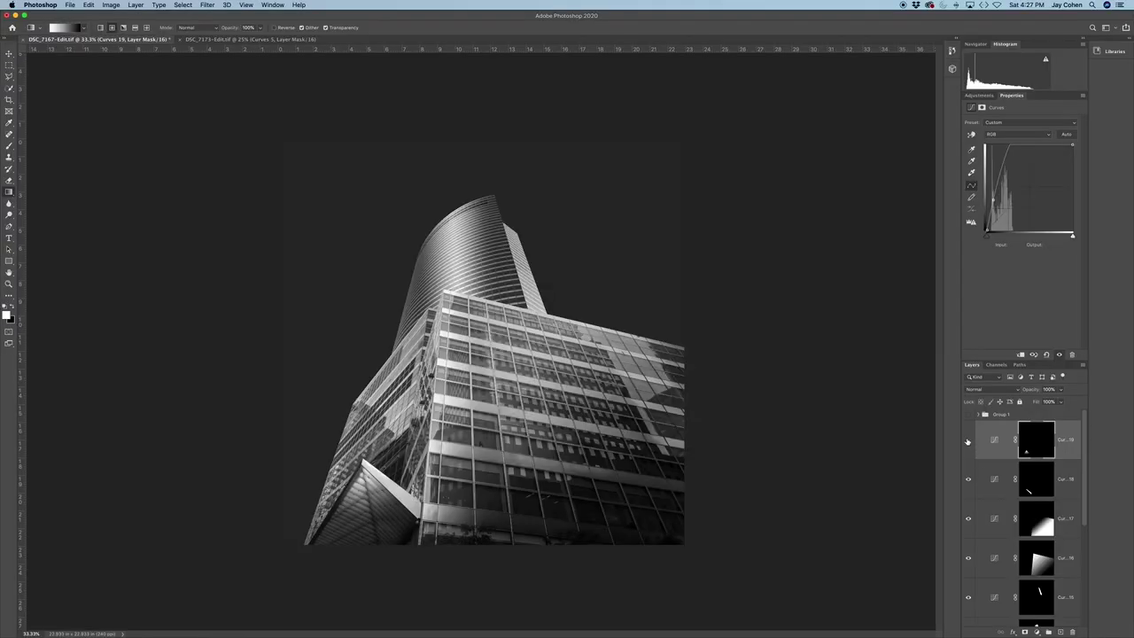
click(968, 440)
click(968, 440)
Step: Load the 'sky' selection and add a Curves layer with the dark end lifted
click(183, 5)
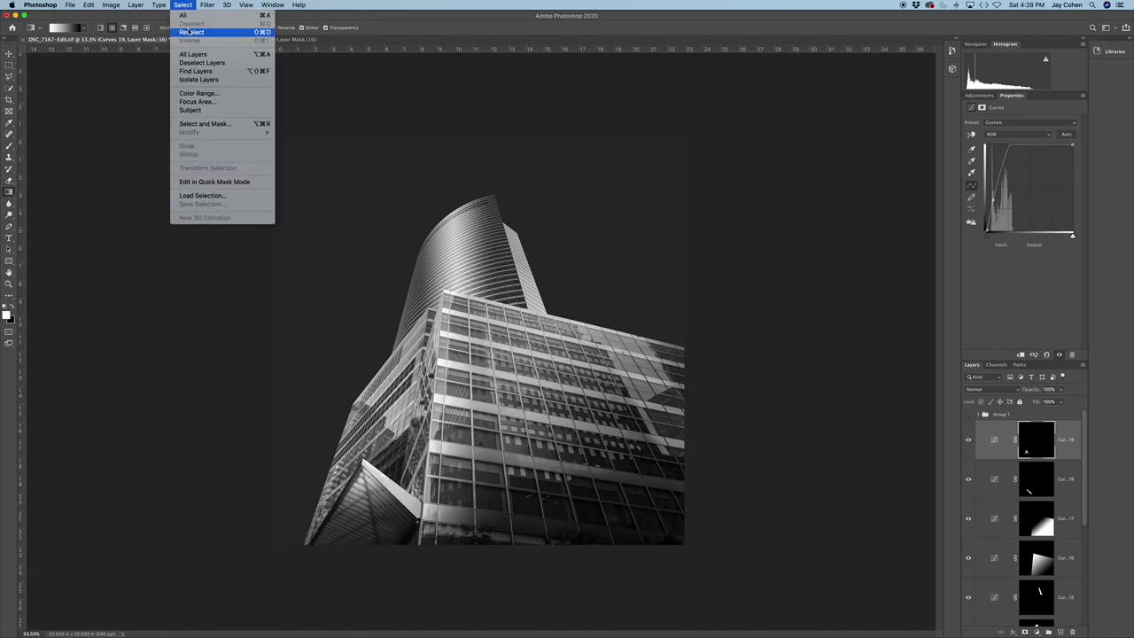
click(209, 197)
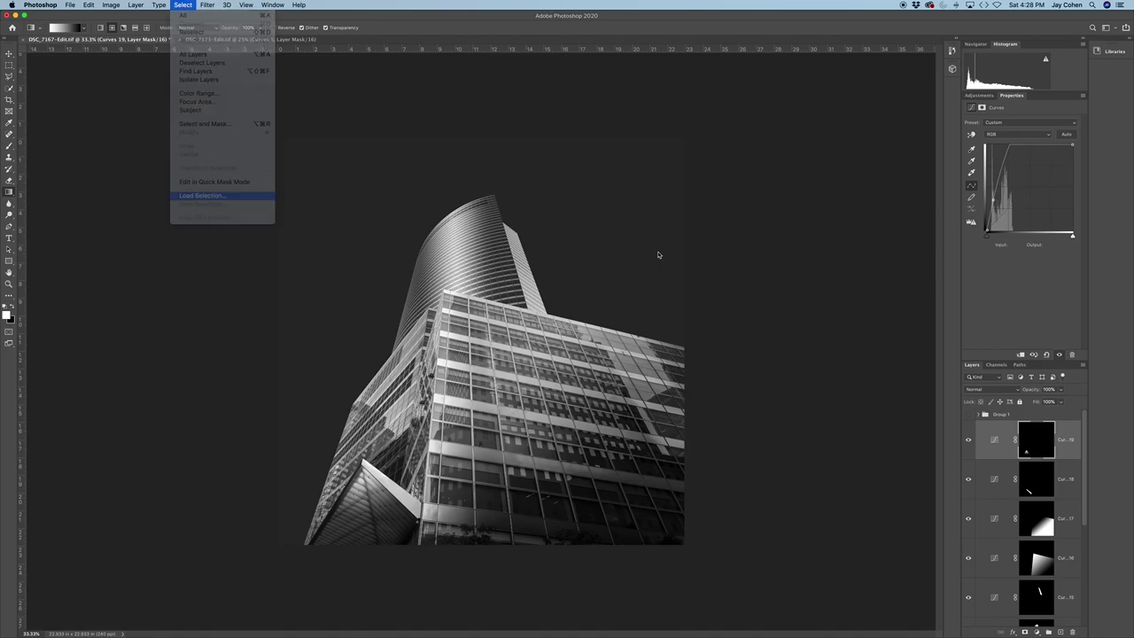
click(870, 284)
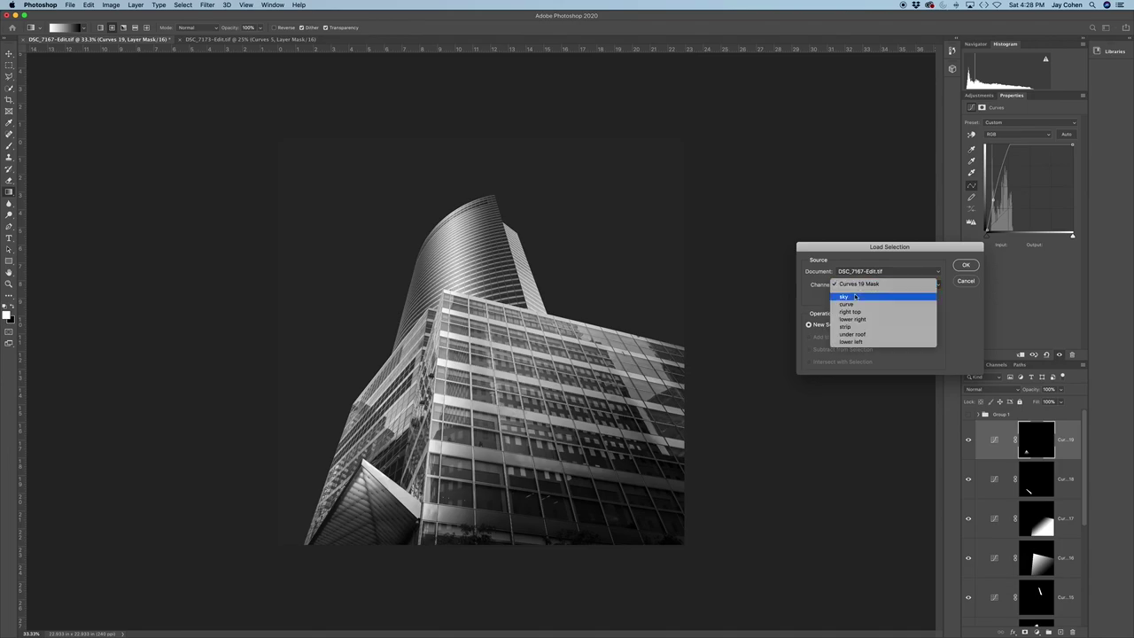
click(864, 294)
click(965, 265)
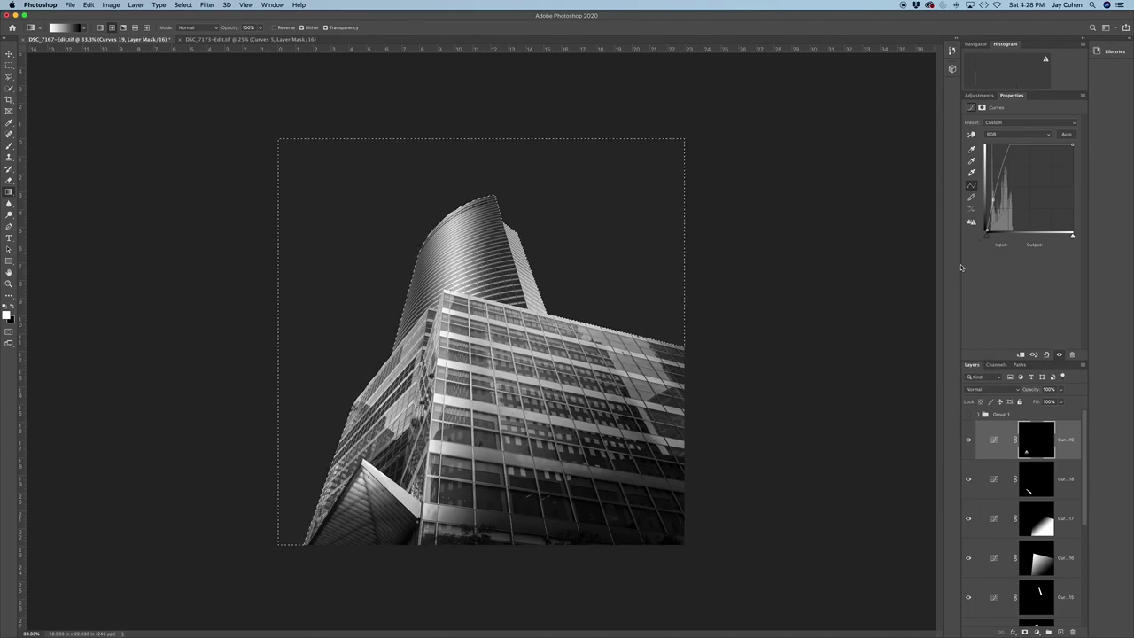
click(979, 95)
click(996, 121)
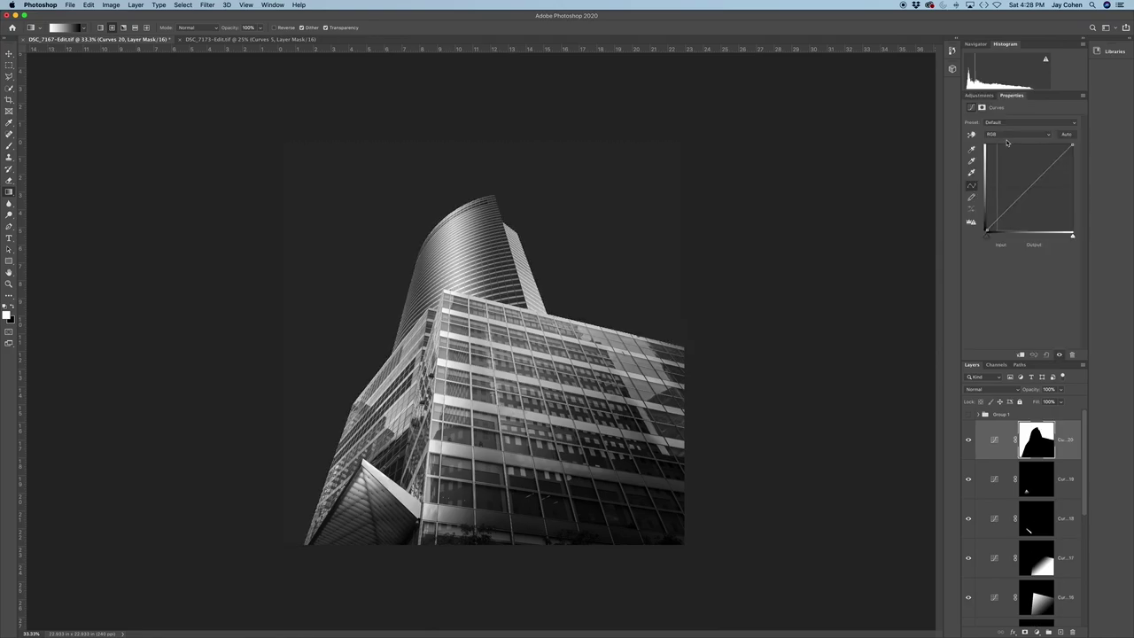
click(1000, 216)
drag(1000, 216, 998, 208)
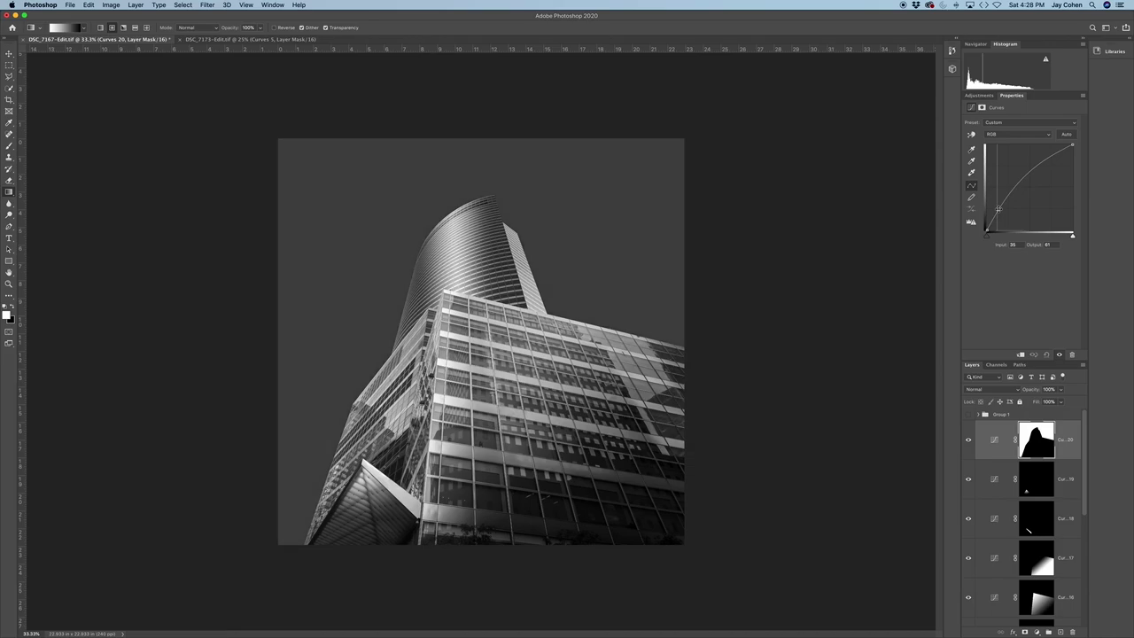
Step: Reselect and drag a mask gradient from upper right to lower left so the sky fades
click(182, 4)
click(188, 32)
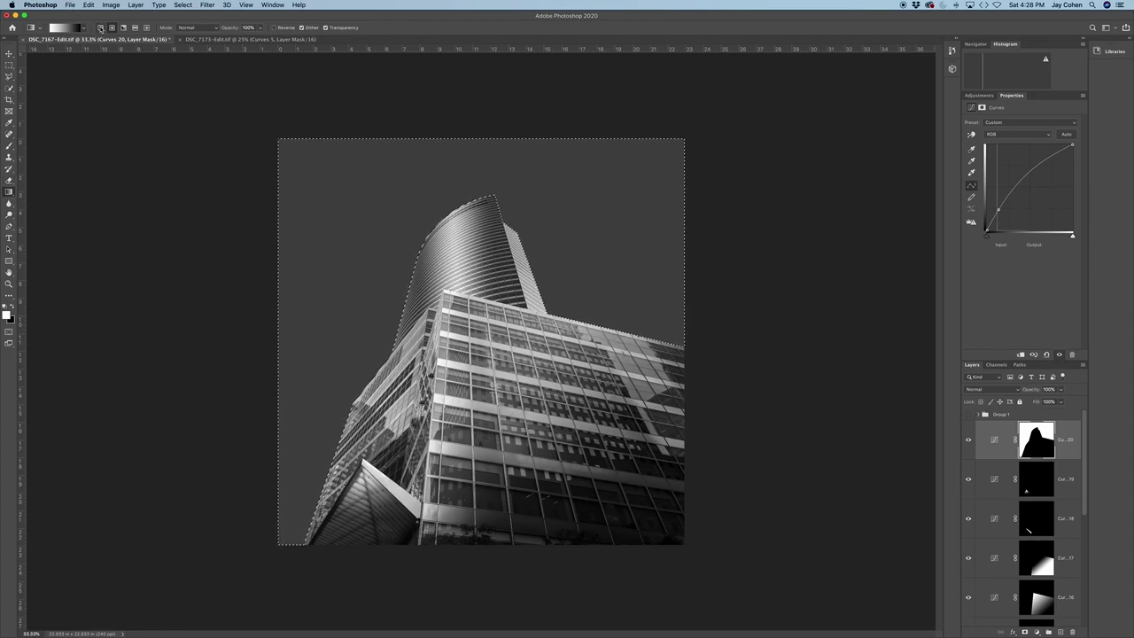
drag(725, 204, 352, 293)
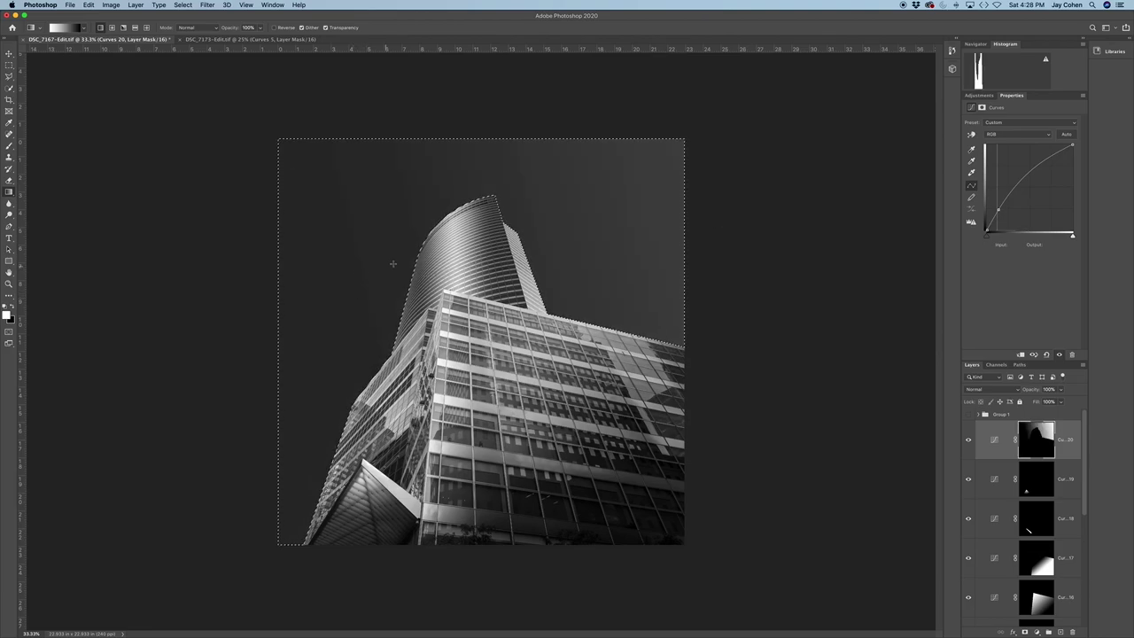
drag(704, 198, 400, 303)
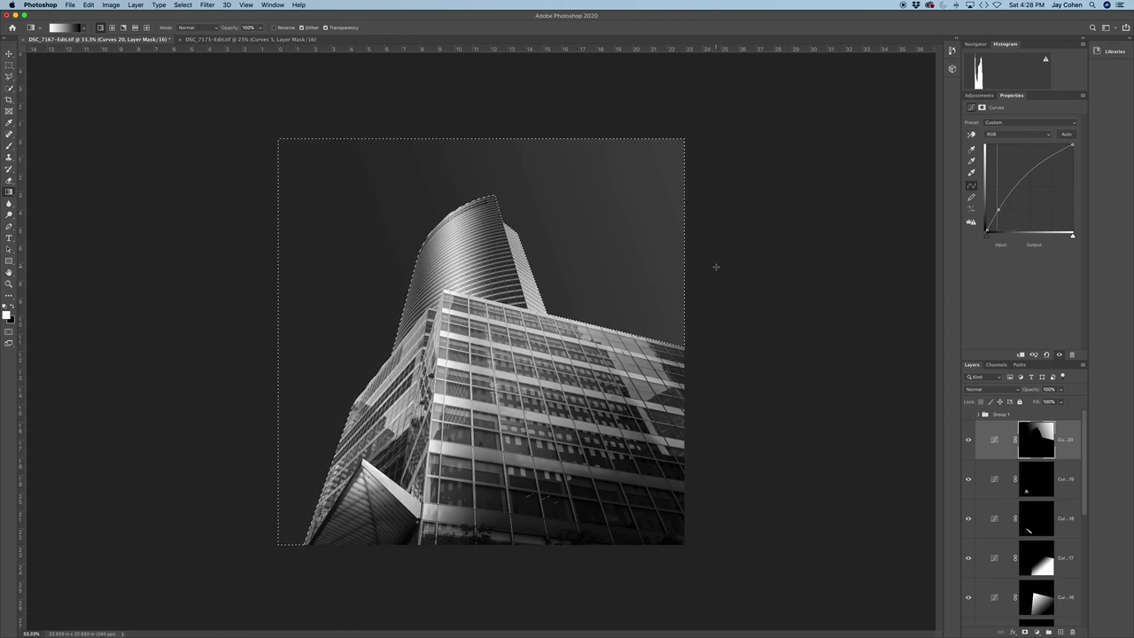
Step: Apply 21.27% Gaussian Add Noise to the Curves 20 sky mask, checking the preview
click(209, 5)
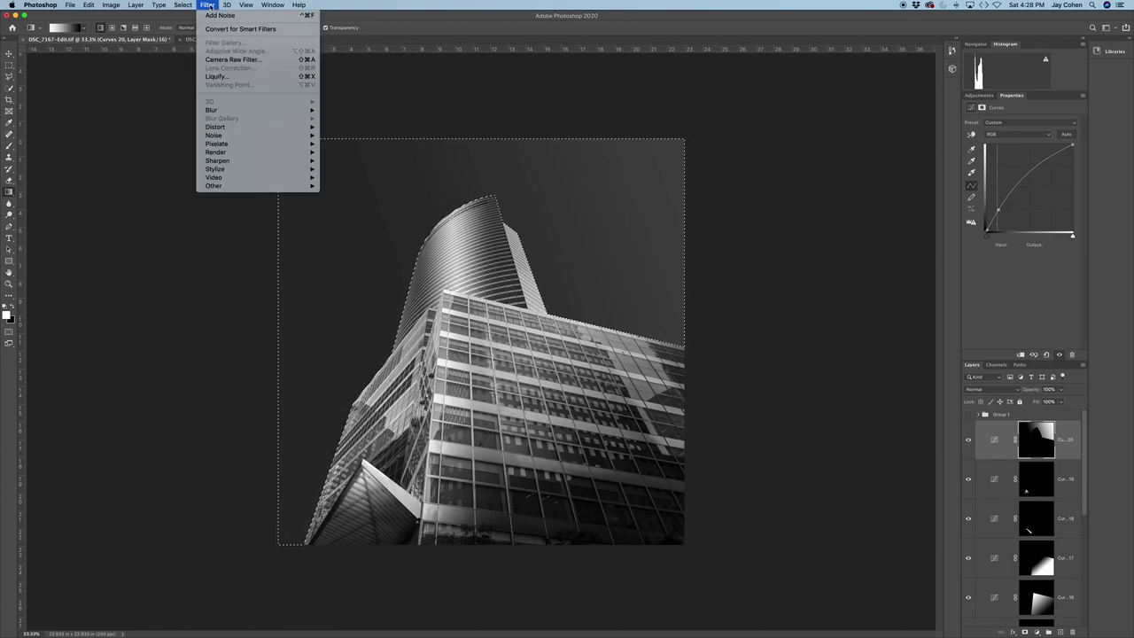
mouse_move(216, 137)
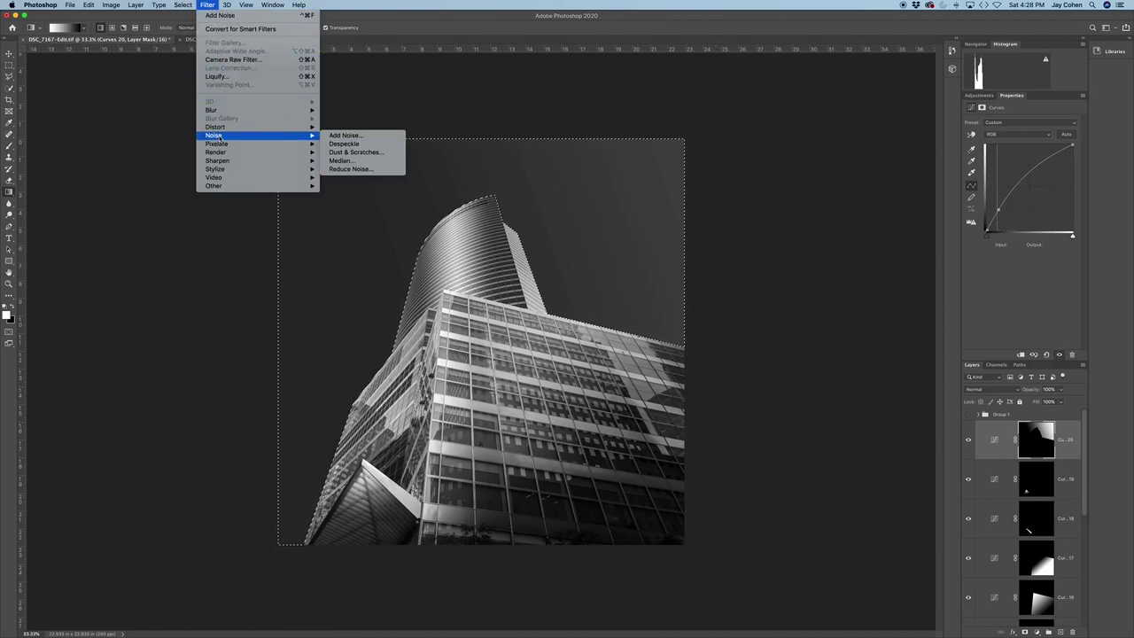
click(344, 136)
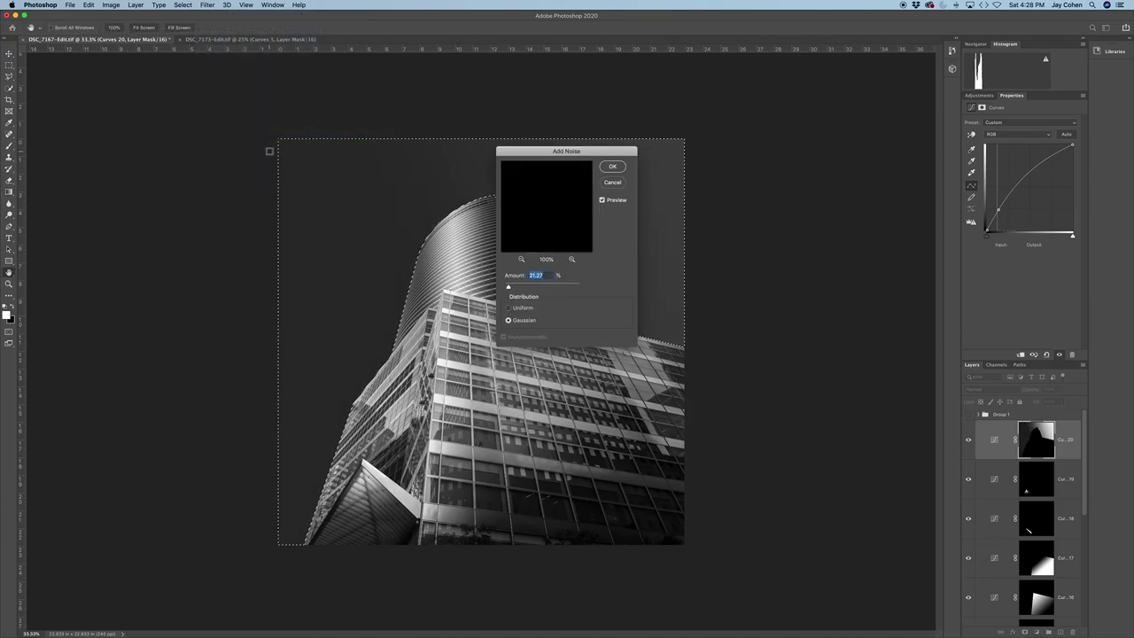
drag(547, 150, 781, 154)
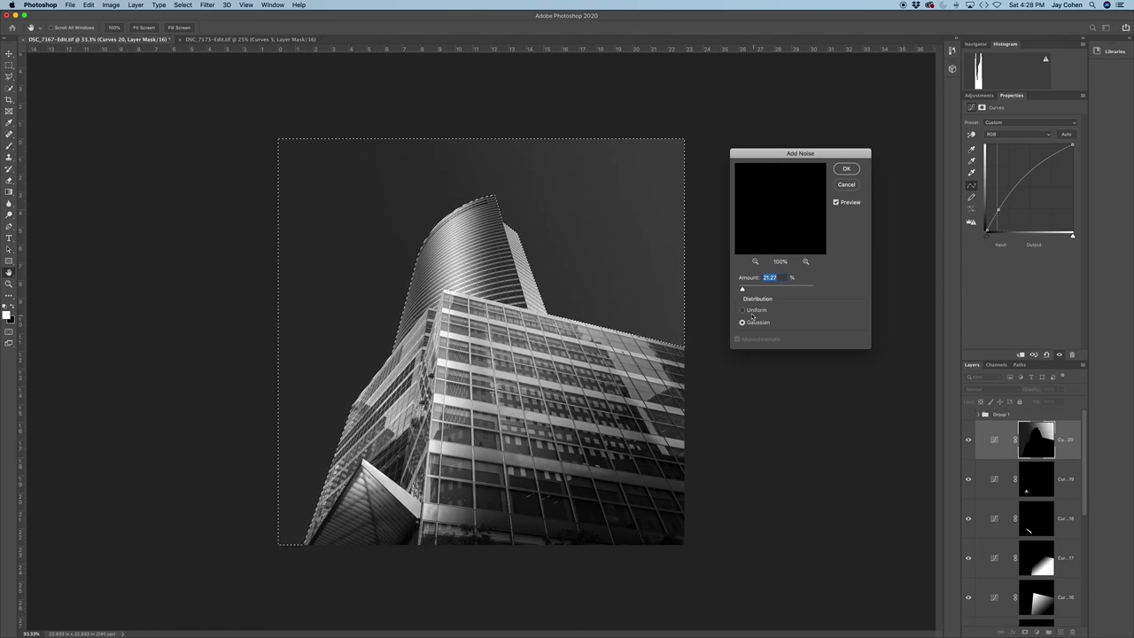
click(837, 203)
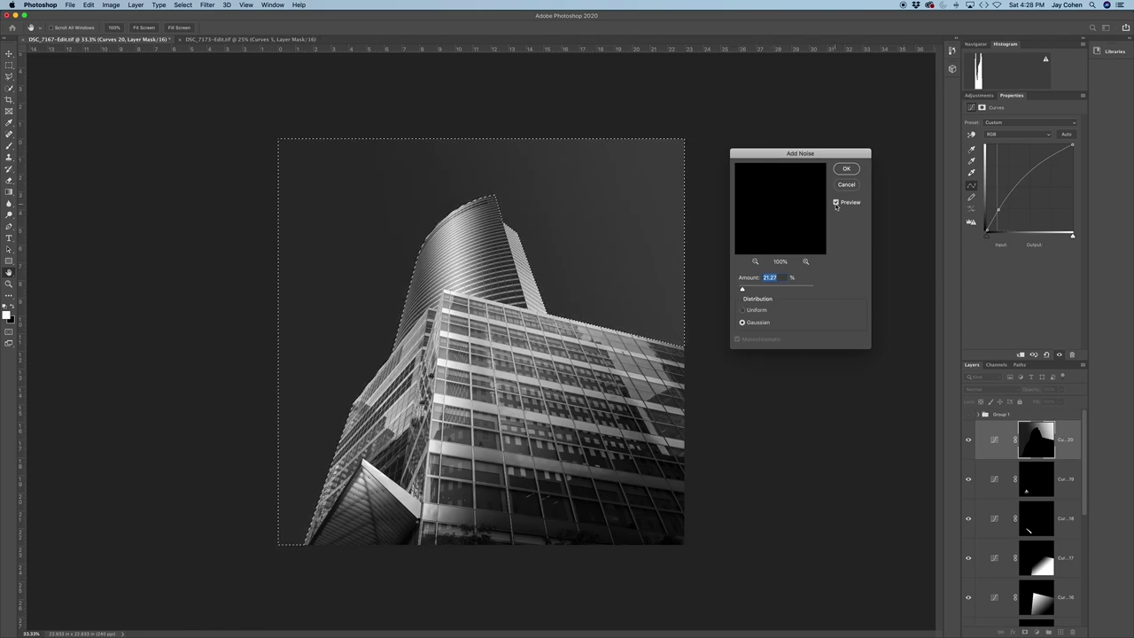
click(837, 203)
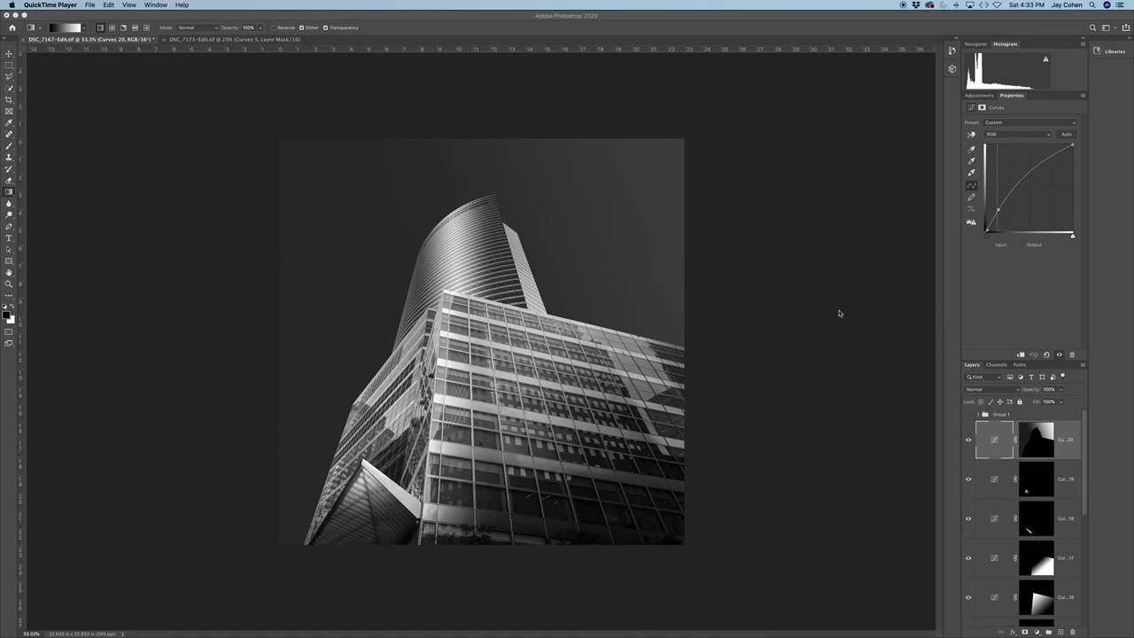
Step: Add an unmasked Curves layer with a lowered shadow point and raised highlight point for contrast
click(973, 99)
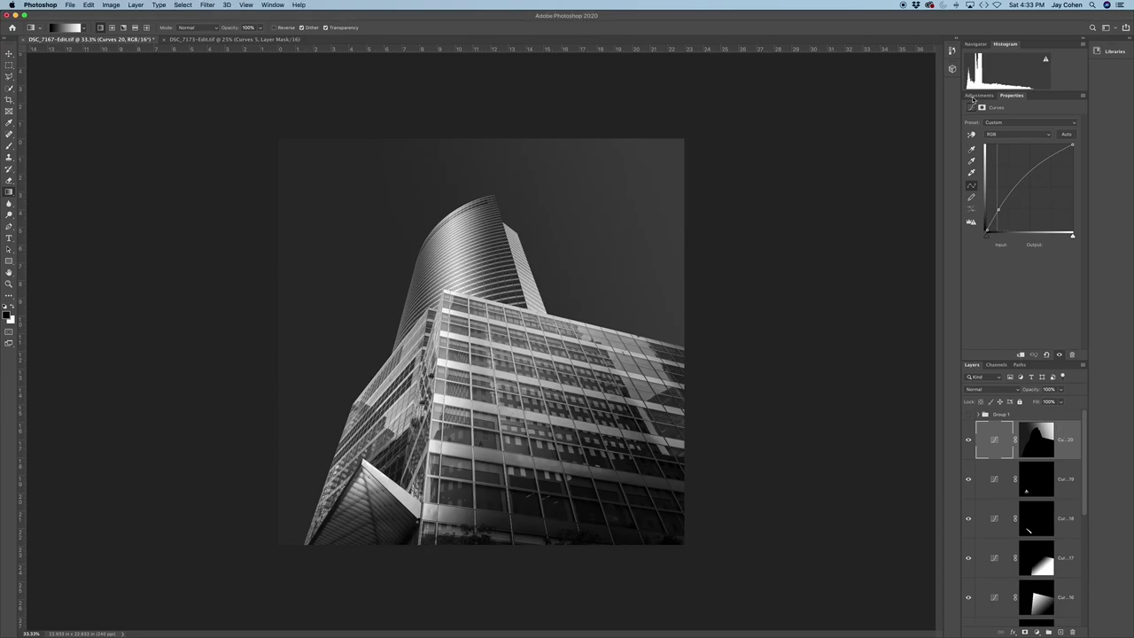
click(988, 98)
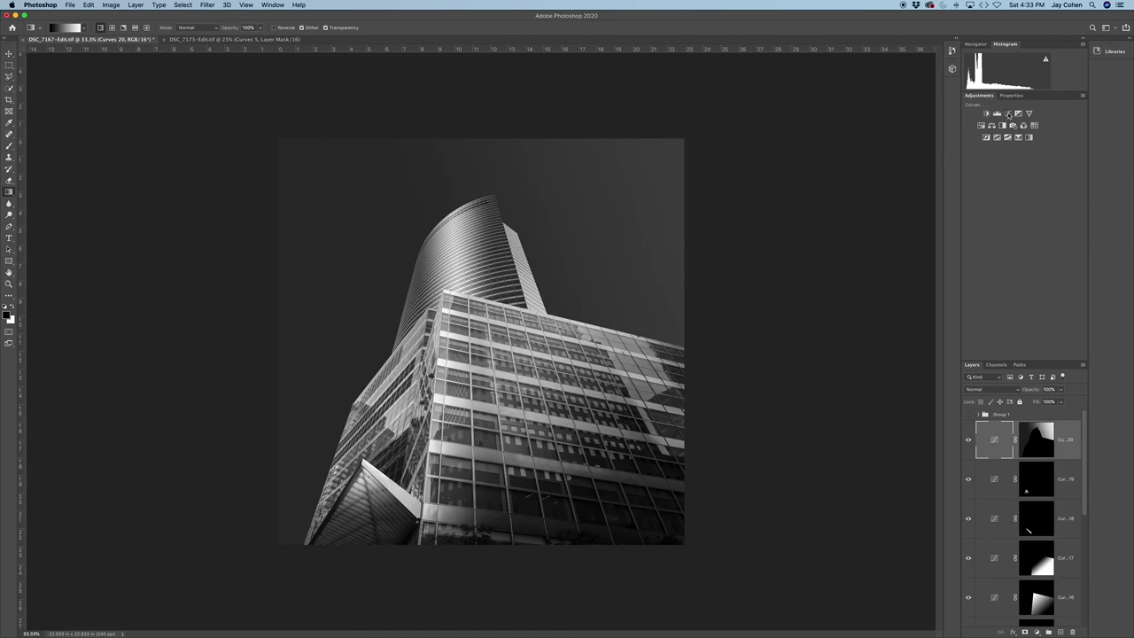
click(1009, 115)
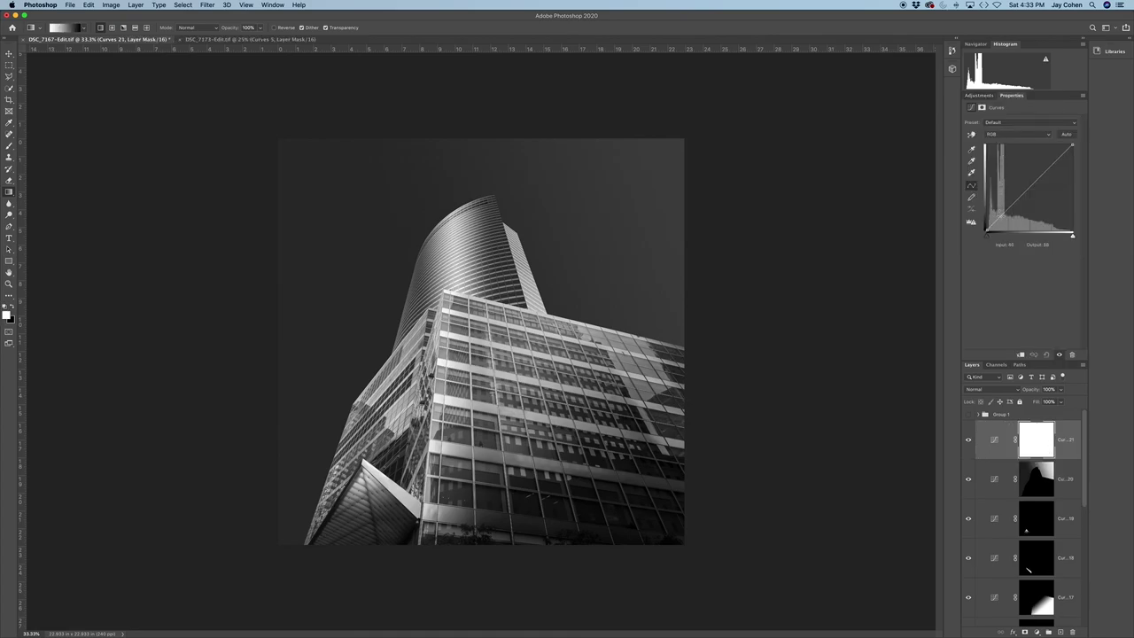
click(1001, 215)
key(Down)
key(Down)
key(Down)
drag(1001, 218, 1002, 218)
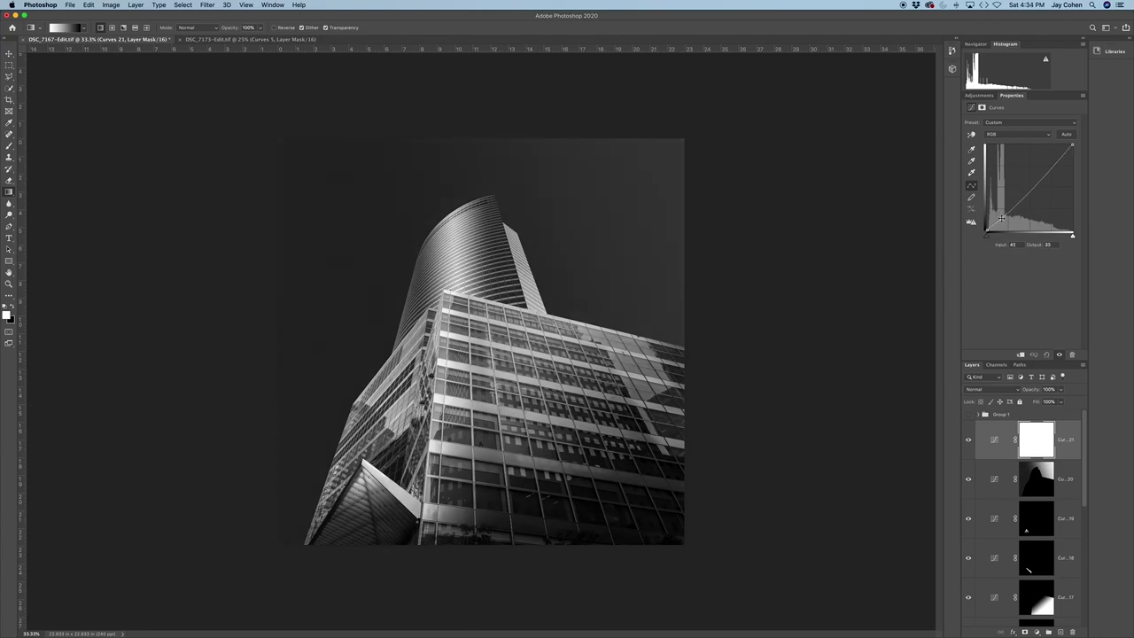
click(1040, 174)
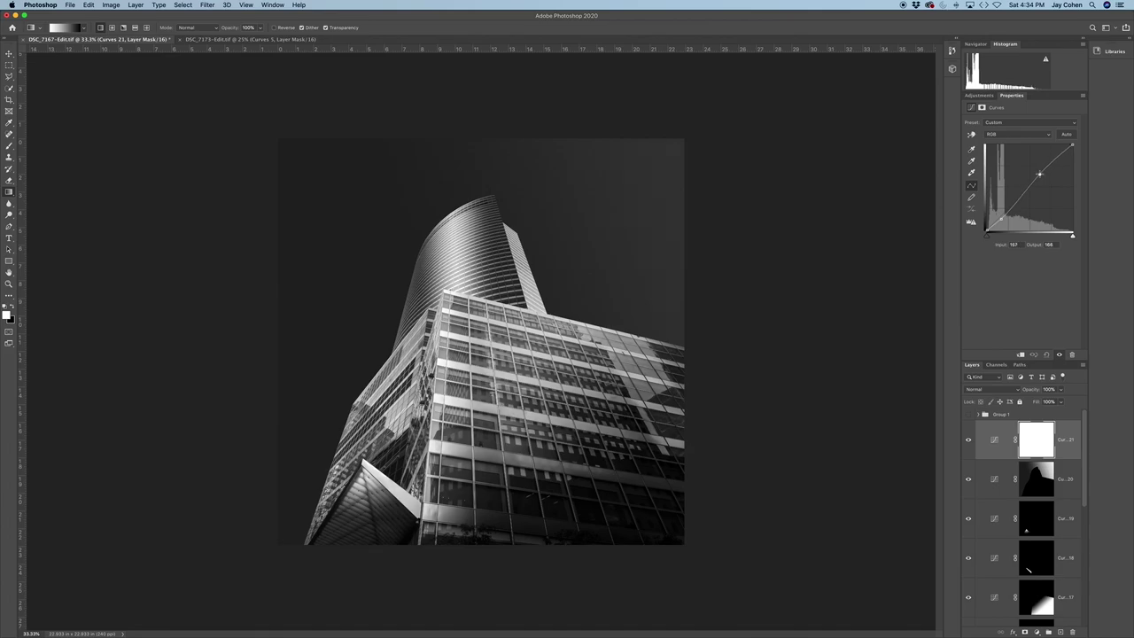
drag(1040, 173, 1039, 174)
scroll(1022, 446, down, 2)
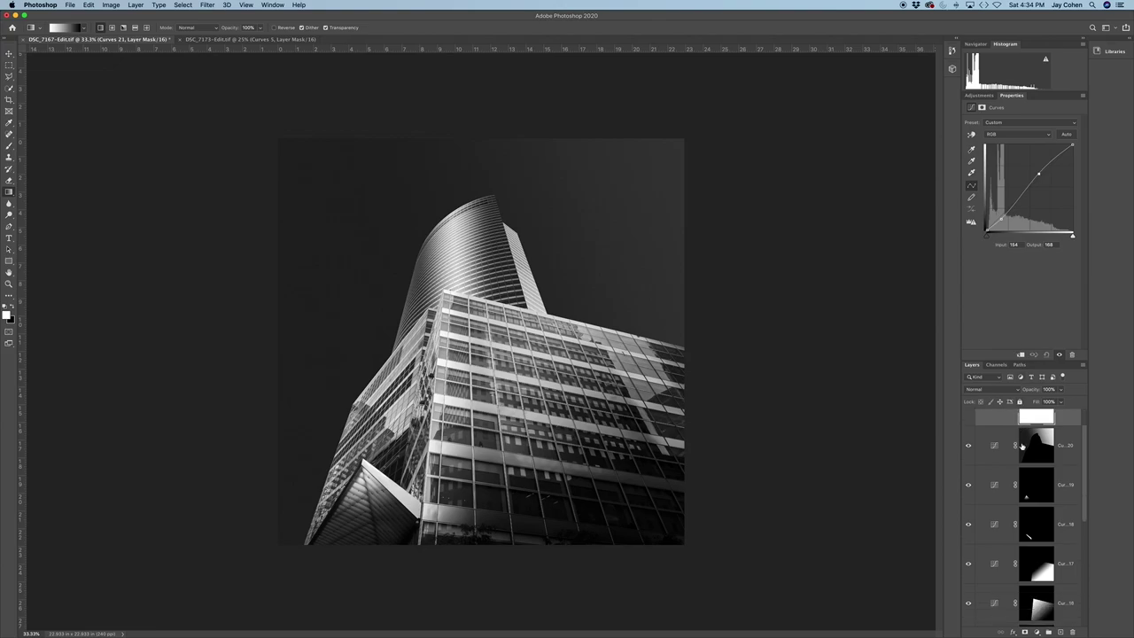